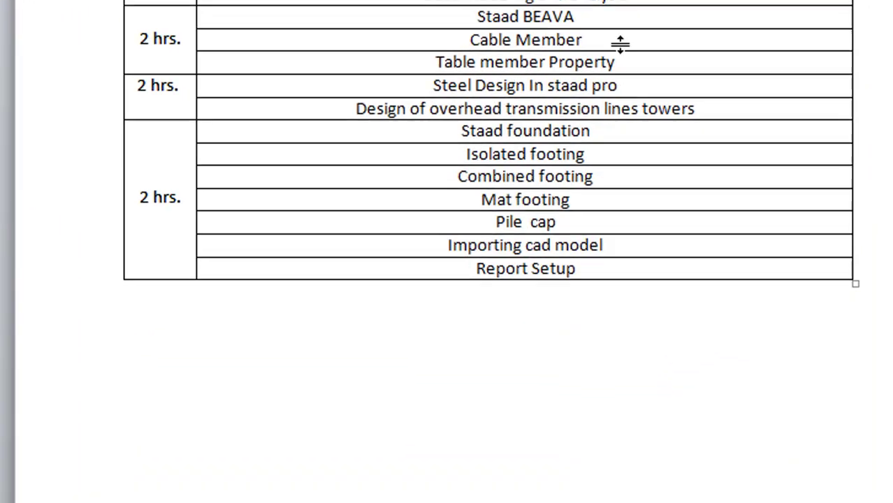
# - Add a bottom table row reading 'Civil2engineers' and drag the Report Setup row taller
pyautogui.press('Tab')
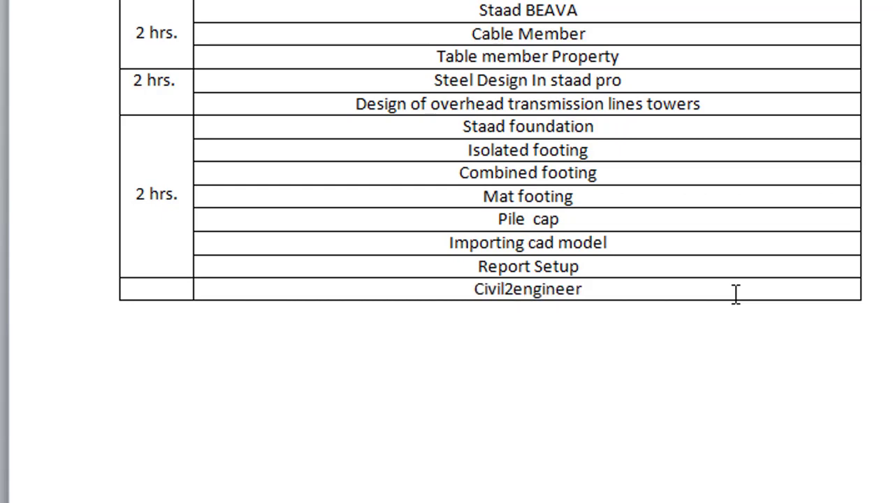
pyautogui.write('s')
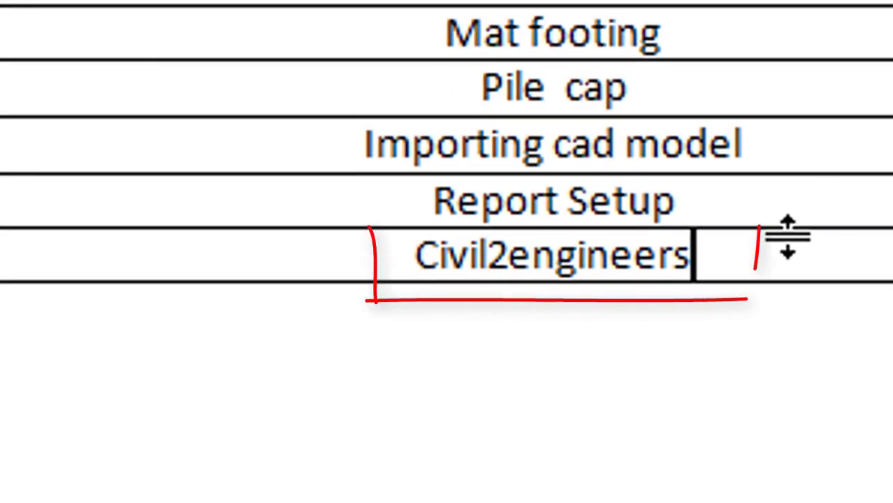
pyautogui.moveTo(787, 237); pyautogui.dragTo(629, 273)
pyautogui.moveTo(694, 311); pyautogui.dragTo(419, 329)
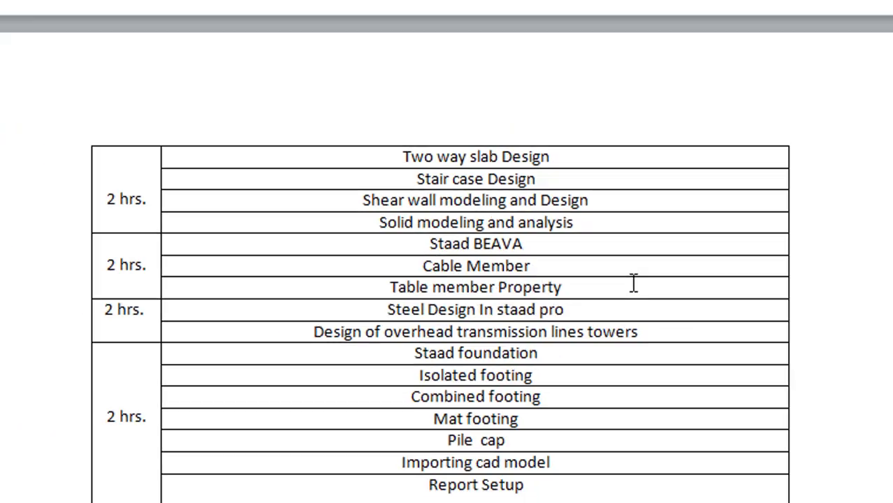
# - Scroll up and select the full 'Creating FEM model using Structure Wizard' line
pyautogui.scroll(10, 540, 315)
pyautogui.scroll(5, 542, 317)
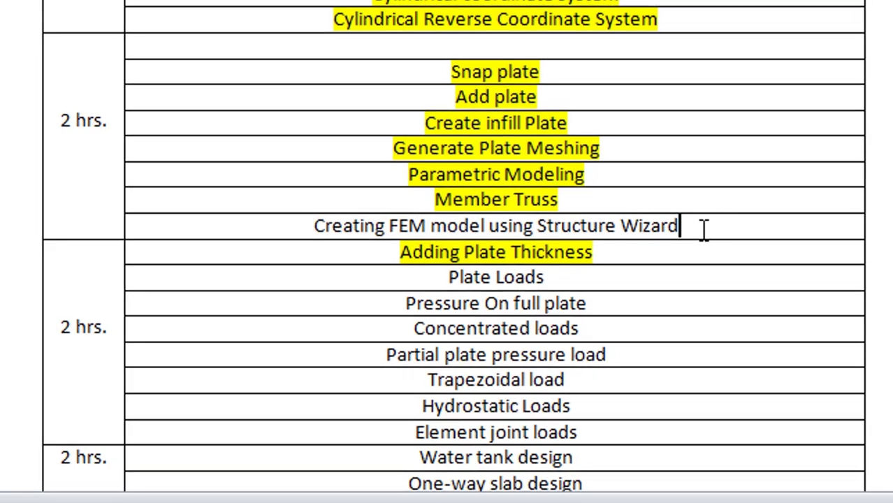
pyautogui.moveTo(544, 338); pyautogui.dragTo(453, 339)
pyautogui.moveTo(494, 230); pyautogui.dragTo(365, 230)
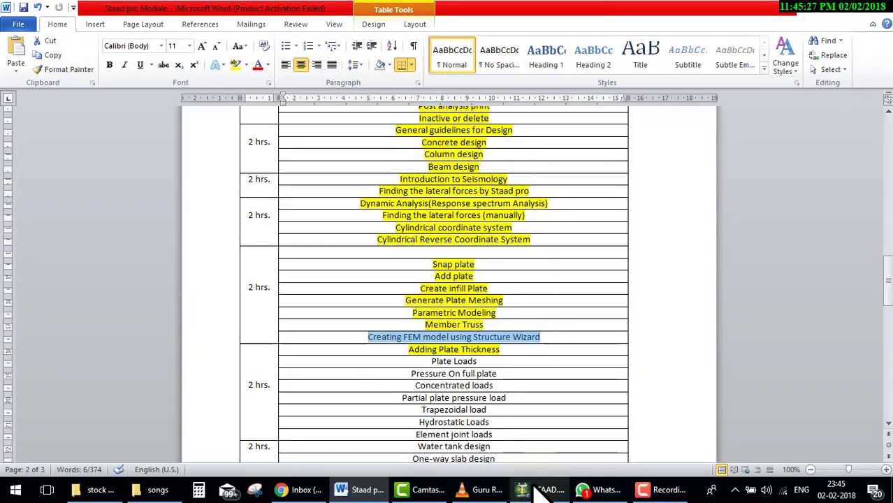
# - Create a new Space project named 'structure wizard' in Meter and KiloNewton units
pyautogui.click(543, 491)
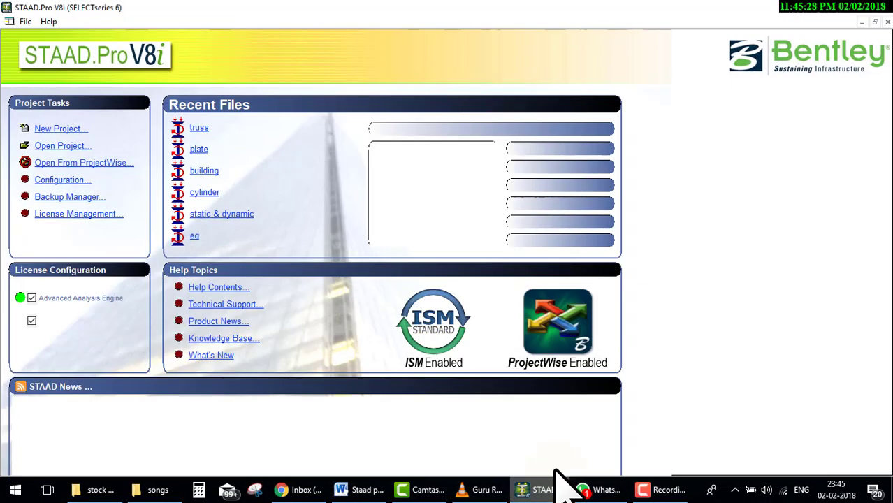
pyautogui.click(58, 133)
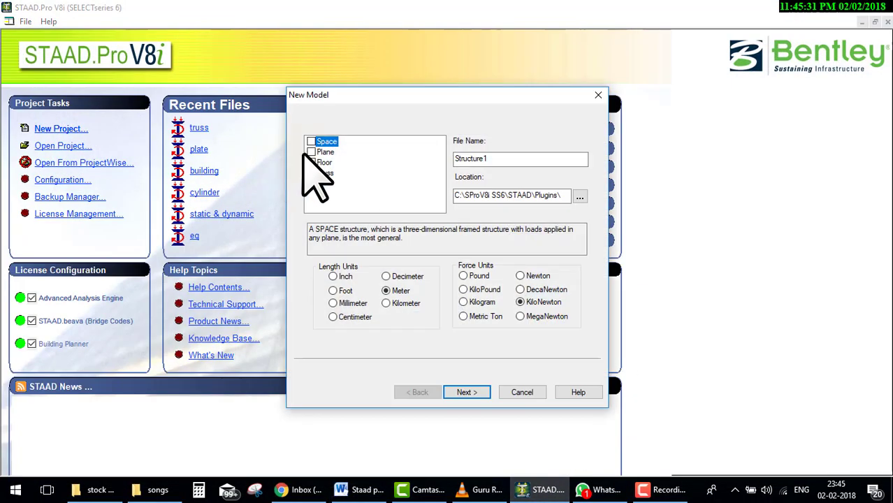
pyautogui.doubleClick(498, 159)
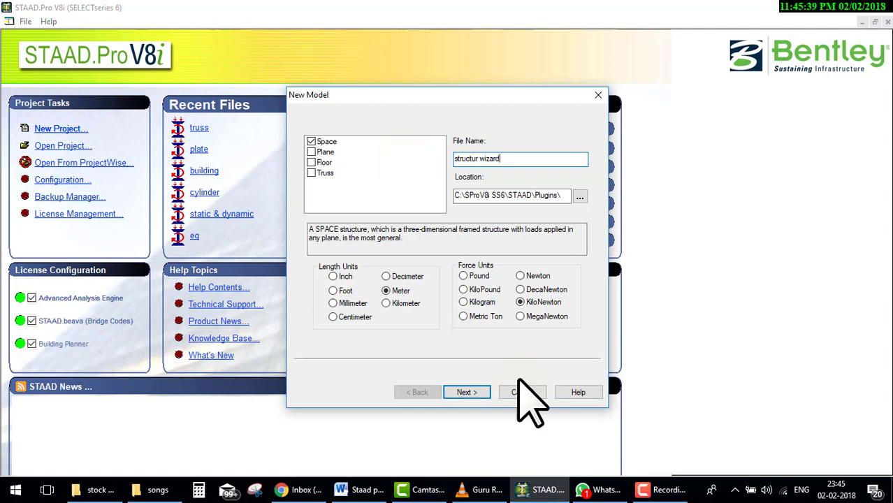
pyautogui.click(663, 489)
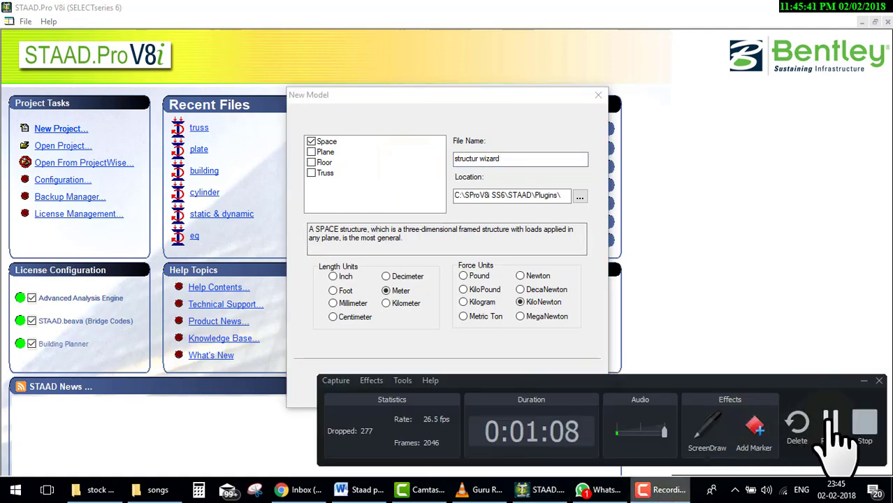
pyautogui.click(864, 380)
pyautogui.click(481, 159)
pyautogui.write('e')
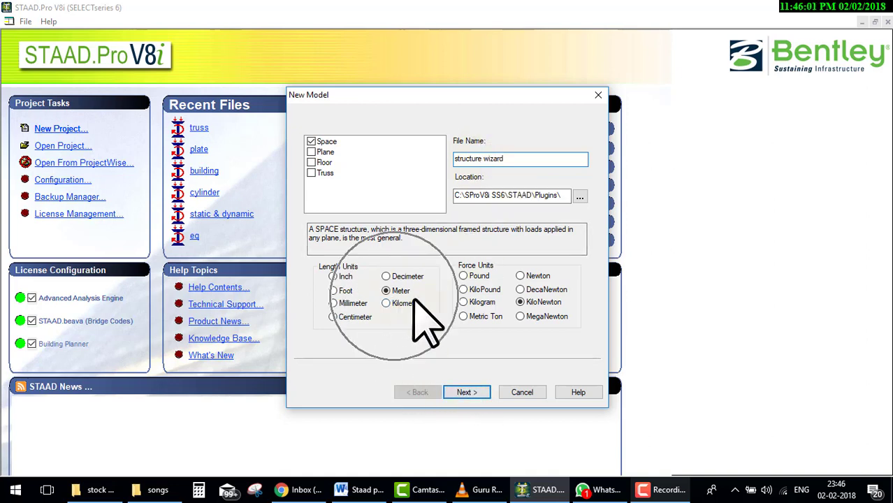
pyautogui.click(528, 304)
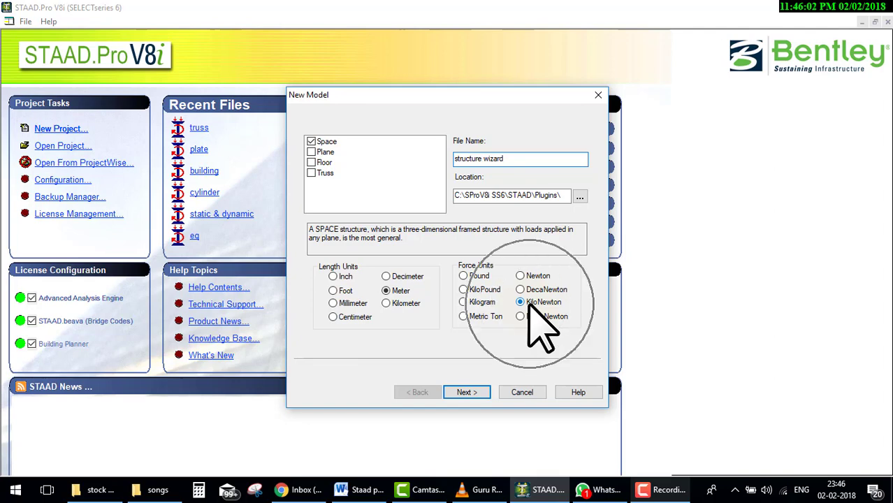
pyautogui.click(475, 393)
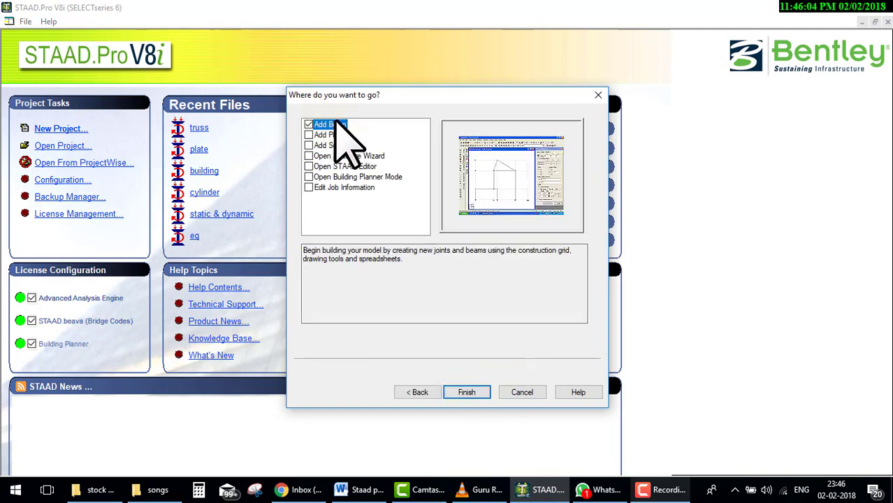
# - Open the empty 'structure wizard' model on its default grid and show the Geometry menu
pyautogui.click(475, 396)
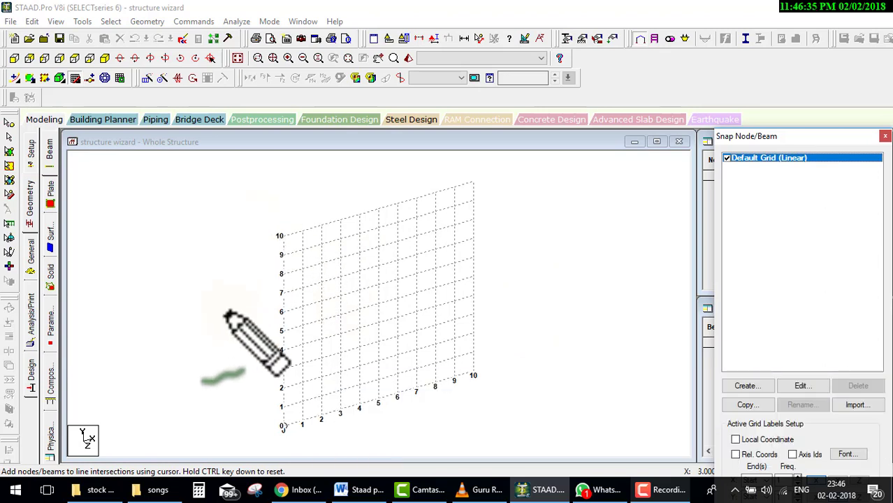
pyautogui.moveTo(235, 343); pyautogui.dragTo(175, 33)
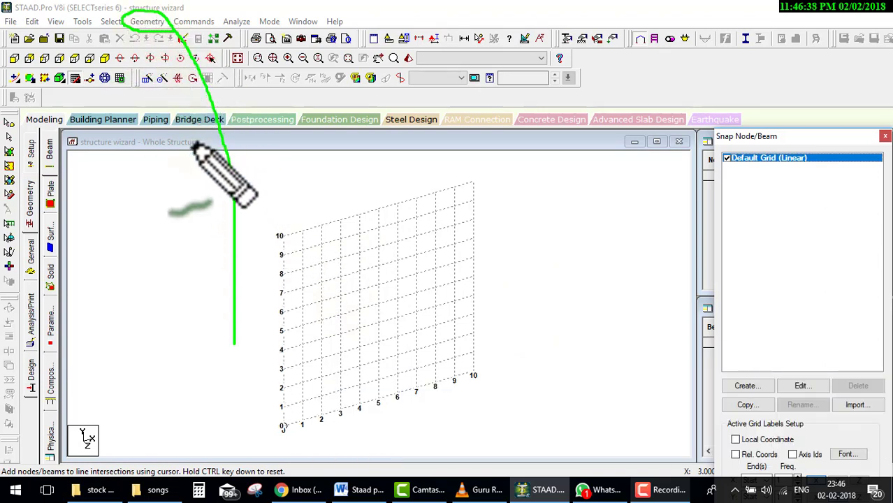
pyautogui.press('Escape')
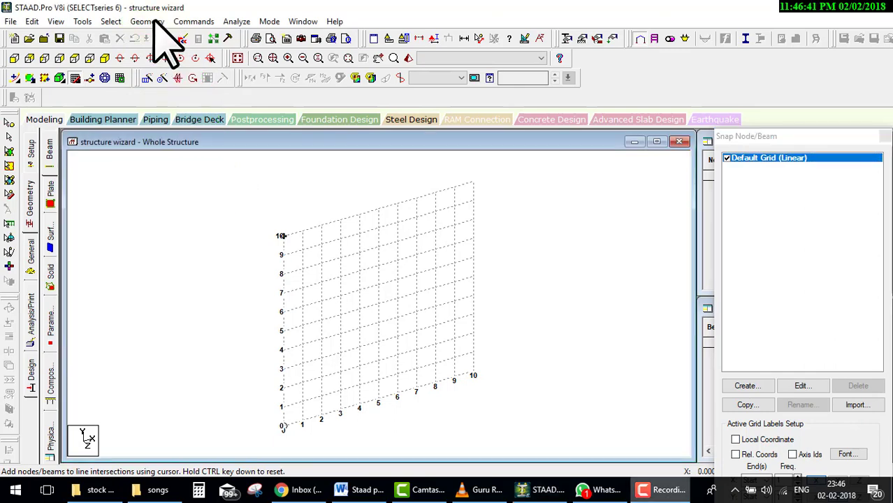
pyautogui.click(148, 22)
pyautogui.moveTo(187, 417)
pyautogui.mouseDown()
pyautogui.moveTo(224, 409)
pyautogui.moveTo(188, 439)
pyautogui.moveTo(221, 418)
pyautogui.mouseUp()
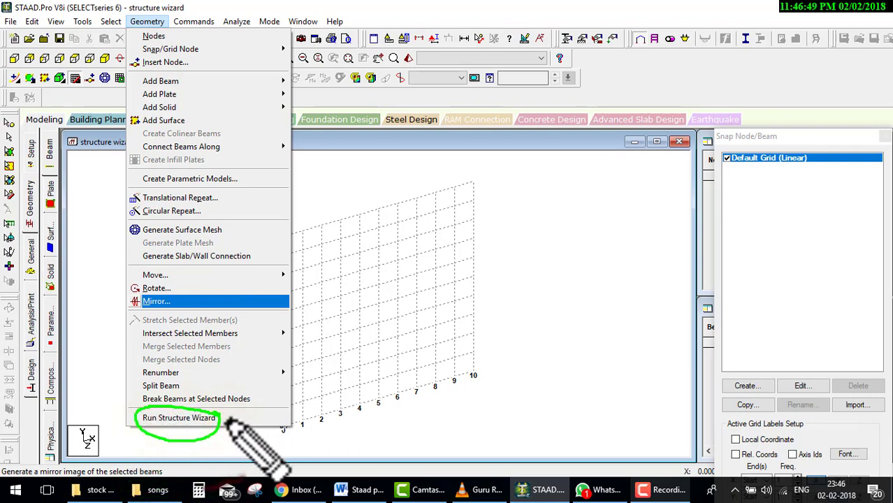
pyautogui.moveTo(226, 422); pyautogui.dragTo(266, 414)
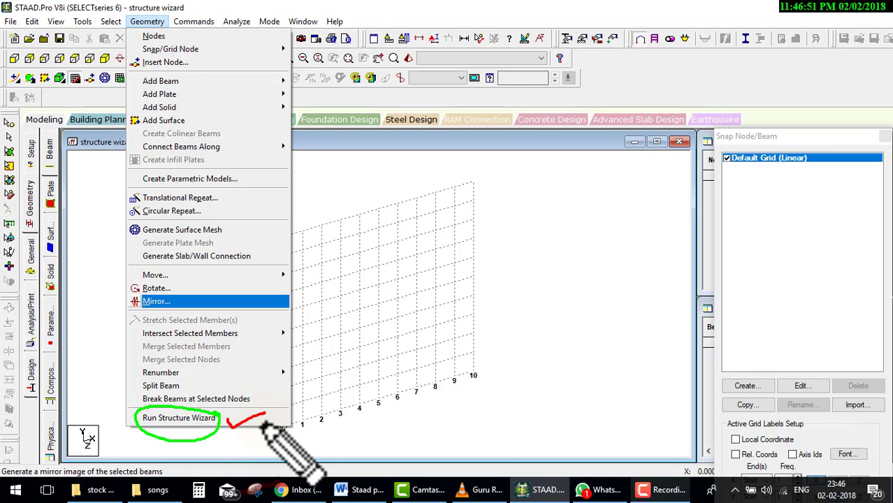
pyautogui.press('Escape')
pyautogui.click(146, 21)
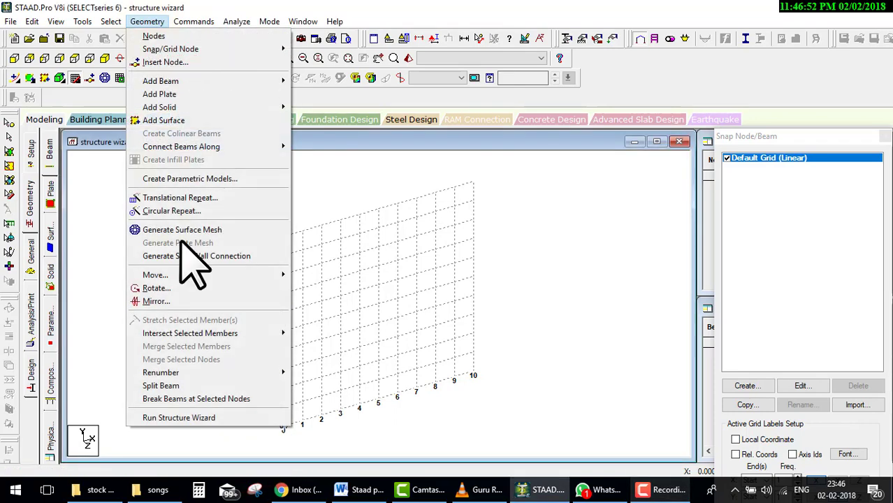
# - Run the Structure Wizard, move its window aside, and browse the Truss Models prototypes
pyautogui.click(199, 418)
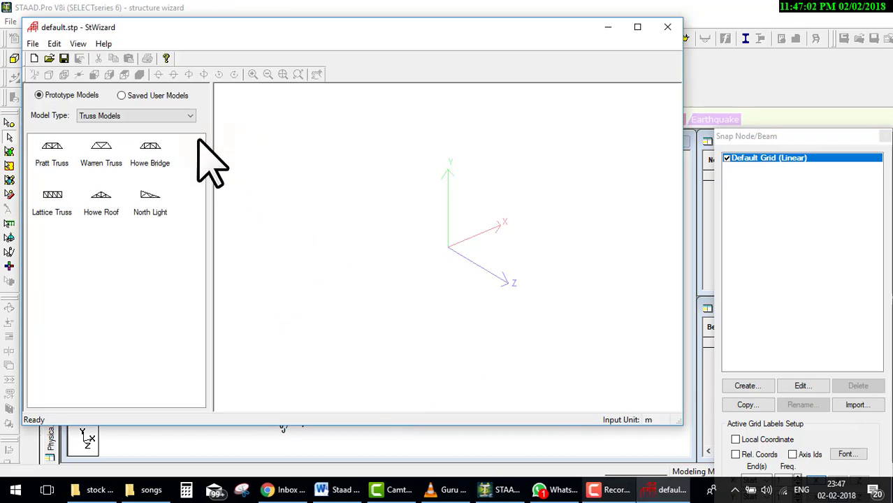
pyautogui.moveTo(513, 24); pyautogui.dragTo(563, 28)
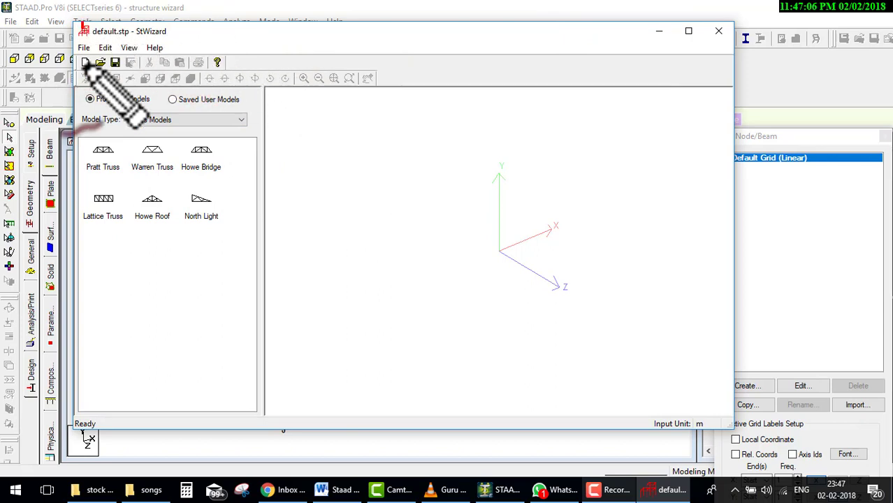
pyautogui.moveTo(81, 25); pyautogui.dragTo(90, 199)
pyautogui.moveTo(86, 239)
pyautogui.mouseDown()
pyautogui.moveTo(92, 371)
pyautogui.moveTo(285, 409)
pyautogui.moveTo(682, 395)
pyautogui.moveTo(734, 186)
pyautogui.moveTo(683, 28)
pyautogui.moveTo(144, 31)
pyautogui.mouseUp()
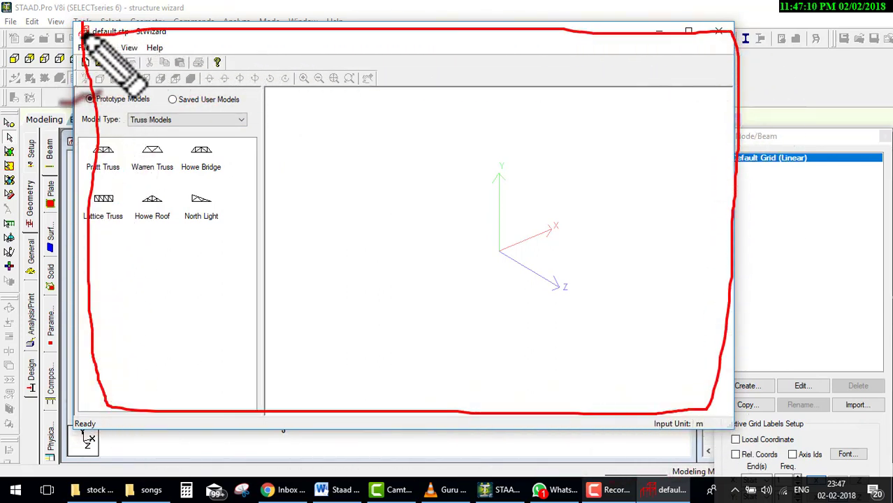
pyautogui.moveTo(73, 89)
pyautogui.mouseDown()
pyautogui.moveTo(234, 99)
pyautogui.moveTo(238, 243)
pyautogui.moveTo(89, 248)
pyautogui.moveTo(87, 94)
pyautogui.mouseUp()
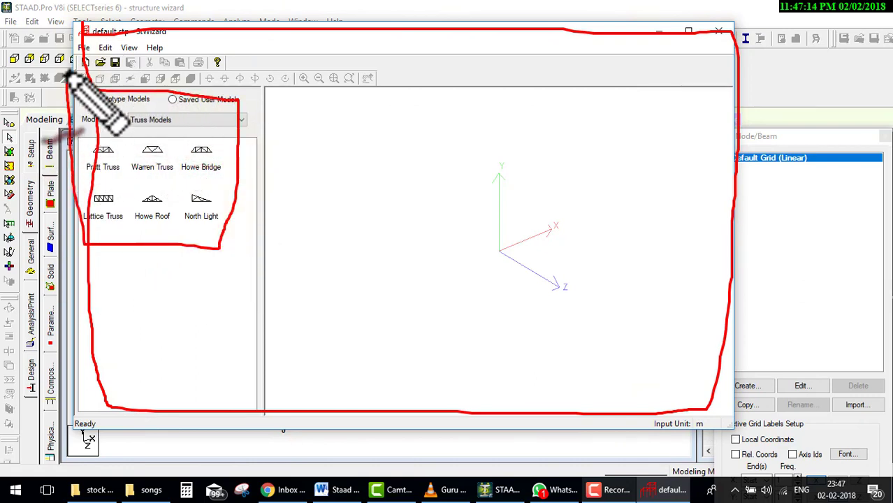
pyautogui.press('Escape')
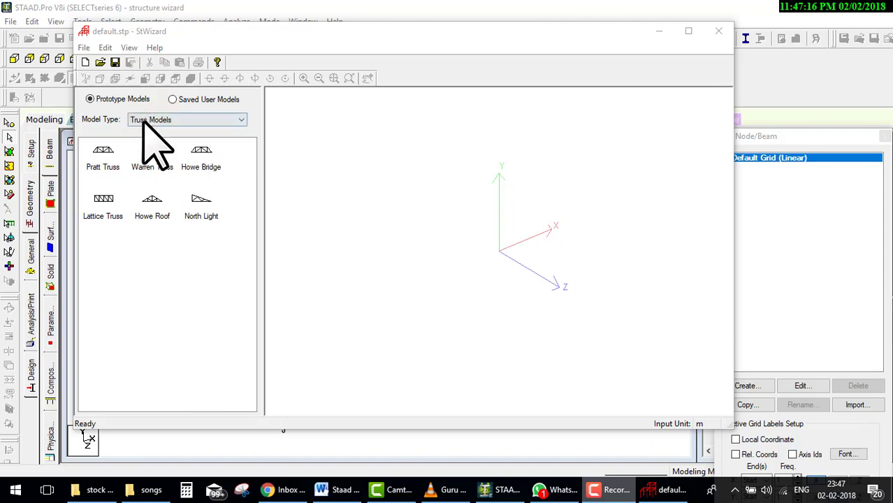
pyautogui.click(82, 148)
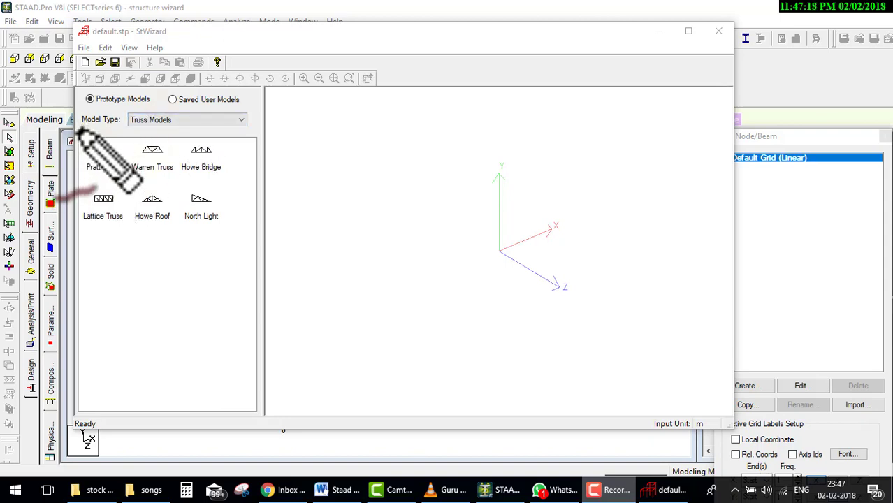
pyautogui.moveTo(85, 192)
pyautogui.mouseDown()
pyautogui.moveTo(199, 236)
pyautogui.moveTo(243, 143)
pyautogui.moveTo(136, 150)
pyautogui.moveTo(82, 142)
pyautogui.mouseUp()
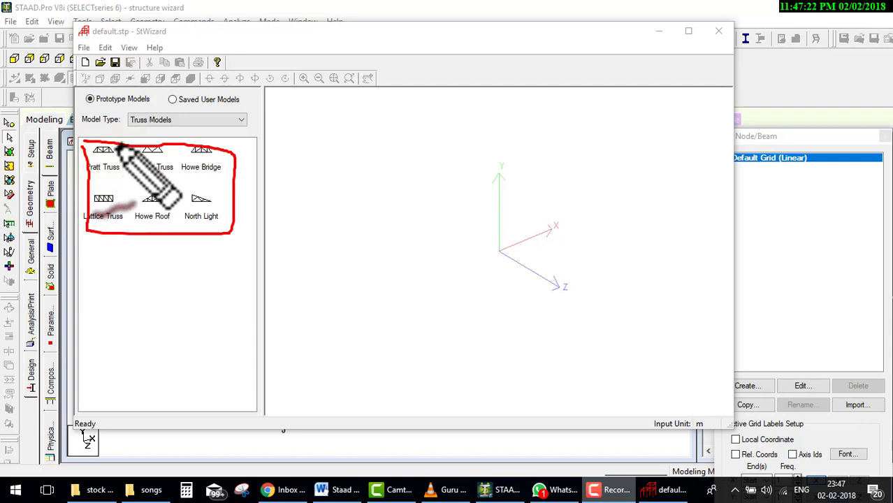
pyautogui.press('Escape')
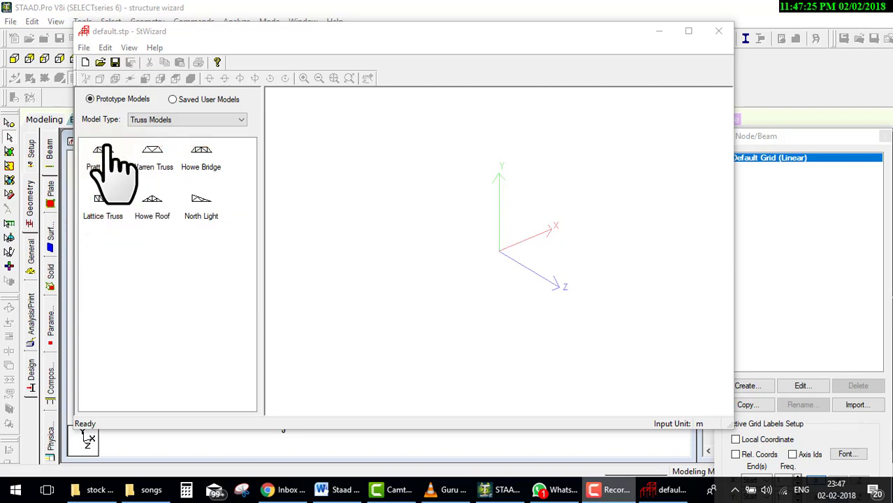
# - Generate a Pratt Truss 50 m long, 10 m high, 10 m wide with 3×1 bays
pyautogui.doubleClick(100, 155)
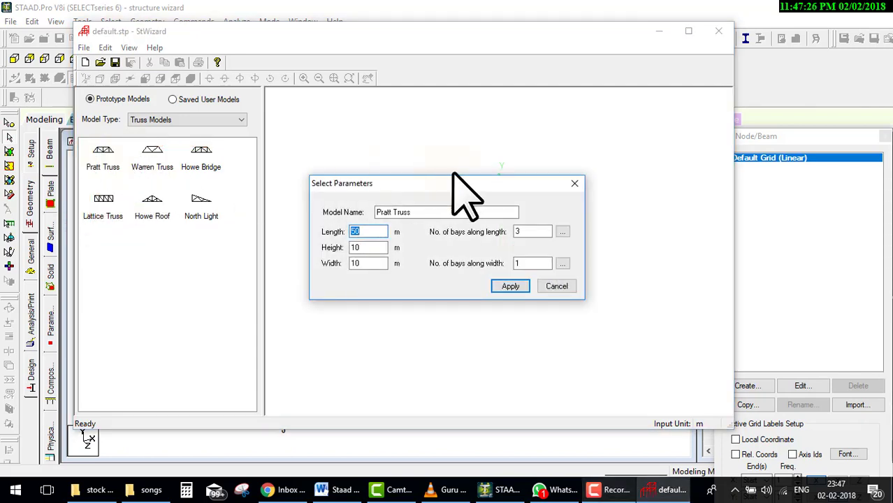
pyautogui.moveTo(459, 186); pyautogui.dragTo(468, 145)
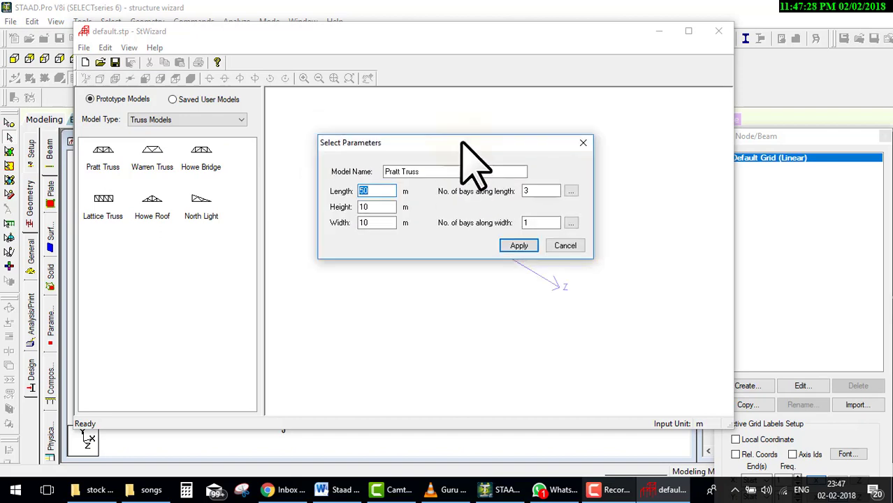
pyautogui.click(517, 246)
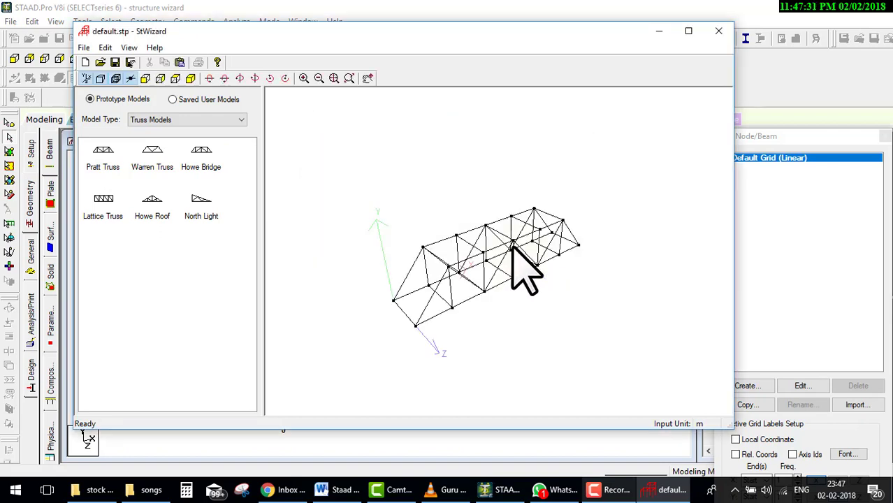
pyautogui.moveTo(490, 269)
pyautogui.mouseDown()
pyautogui.moveTo(578, 279)
pyautogui.moveTo(413, 319)
pyautogui.moveTo(442, 169)
pyautogui.mouseUp()
pyautogui.moveTo(515, 325)
pyautogui.mouseDown()
pyautogui.moveTo(684, 224)
pyautogui.moveTo(606, 286)
pyautogui.moveTo(599, 262)
pyautogui.moveTo(664, 295)
pyautogui.moveTo(517, 273)
pyautogui.moveTo(517, 337)
pyautogui.mouseUp()
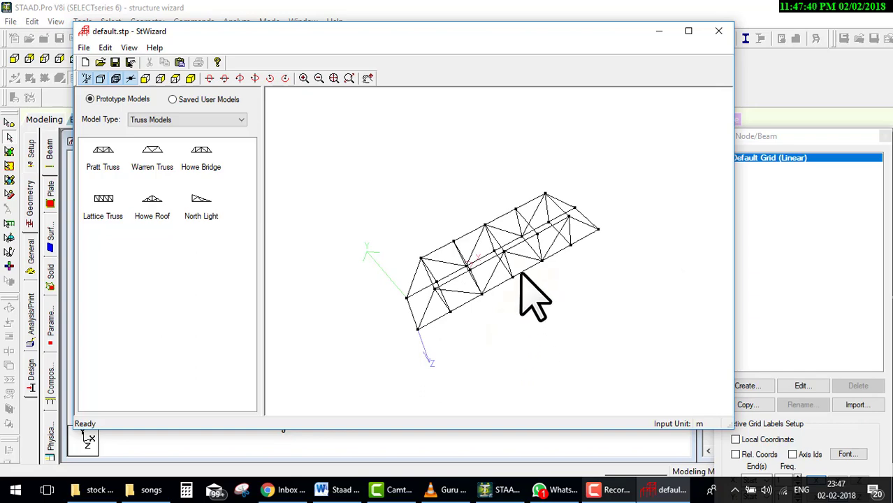
pyautogui.moveTo(522, 279)
pyautogui.mouseDown()
pyautogui.moveTo(536, 223)
pyautogui.moveTo(510, 295)
pyautogui.moveTo(545, 211)
pyautogui.moveTo(537, 242)
pyautogui.mouseUp()
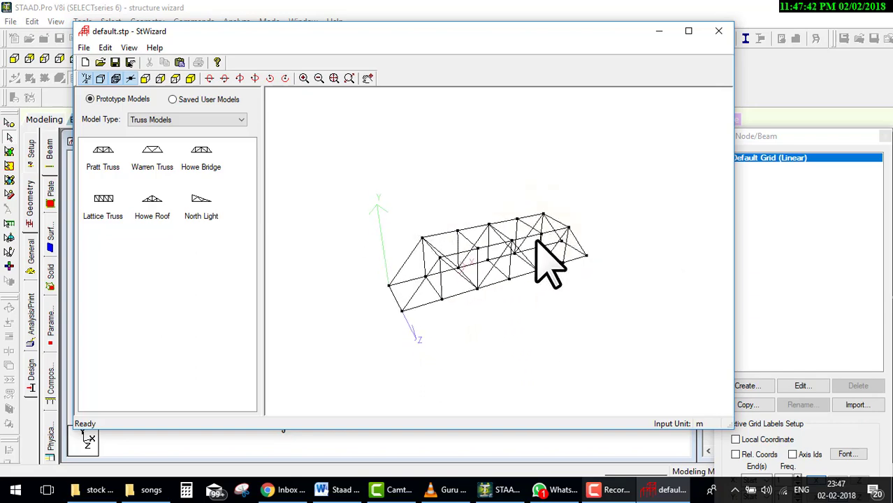
# - Reopen the Pratt Truss parameters, move the dialog clear, and orbit the preview
pyautogui.doubleClick(530, 240)
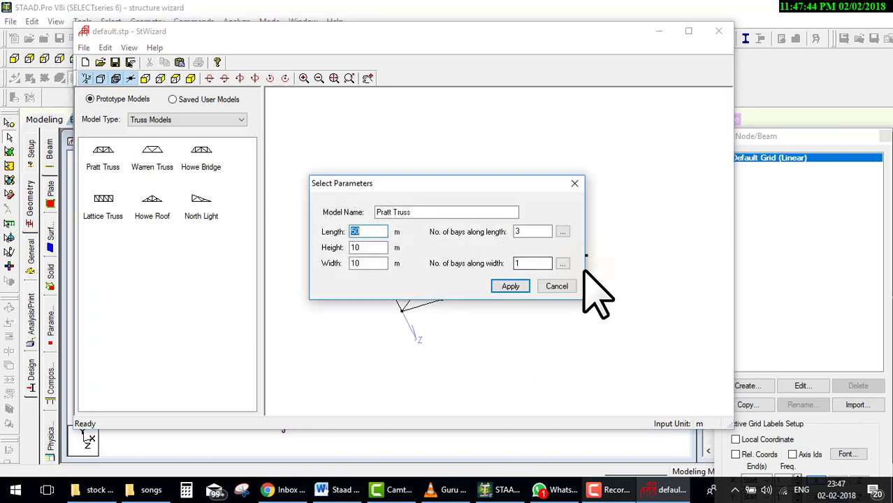
pyautogui.moveTo(472, 181); pyautogui.dragTo(529, 58)
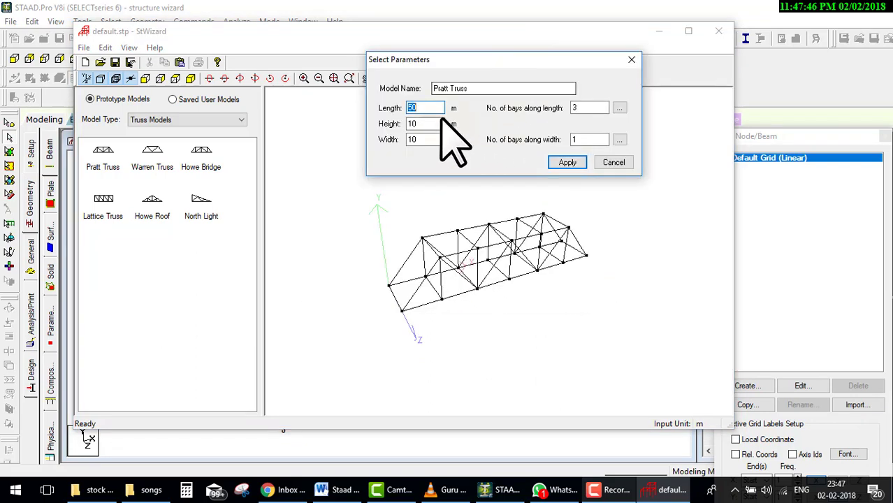
pyautogui.moveTo(404, 320); pyautogui.dragTo(595, 278)
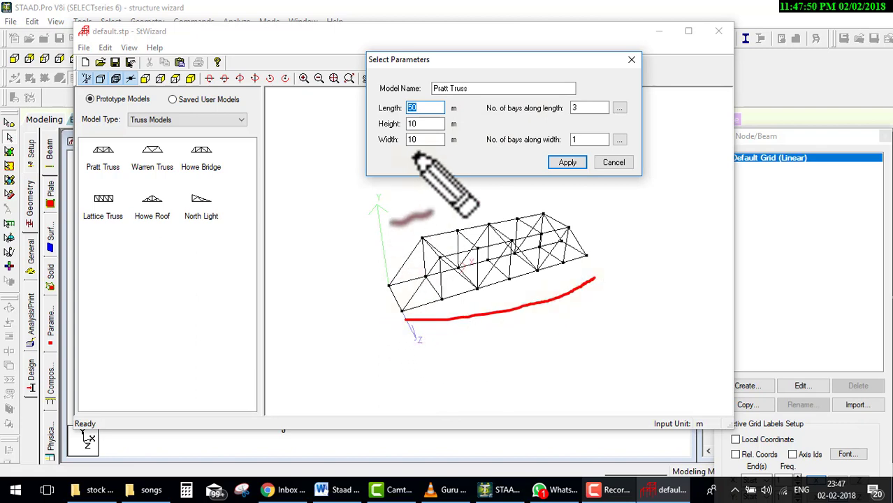
pyautogui.moveTo(576, 222)
pyautogui.mouseDown()
pyautogui.moveTo(602, 222)
pyautogui.moveTo(598, 256)
pyautogui.moveTo(617, 255)
pyautogui.mouseUp()
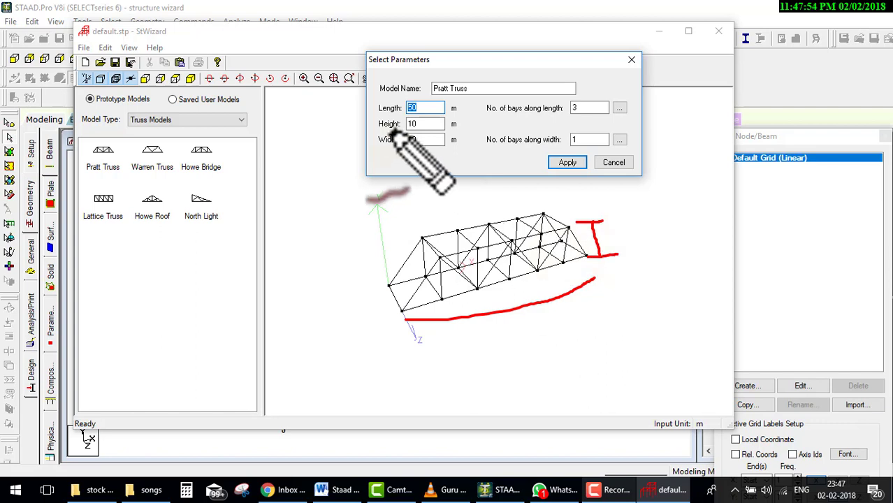
pyautogui.moveTo(406, 141); pyautogui.dragTo(360, 180)
pyautogui.moveTo(349, 301)
pyautogui.mouseDown()
pyautogui.moveTo(378, 290)
pyautogui.moveTo(370, 318)
pyautogui.moveTo(391, 323)
pyautogui.mouseUp()
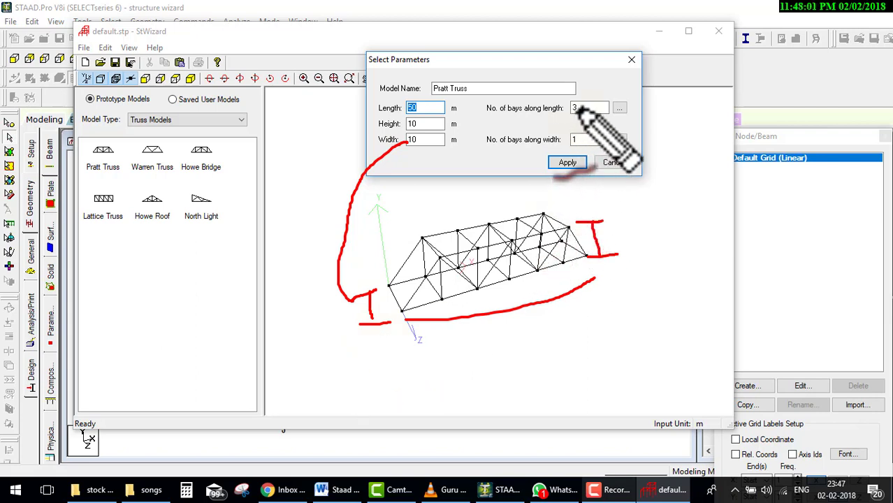
pyautogui.moveTo(584, 106)
pyautogui.mouseDown()
pyautogui.moveTo(476, 313)
pyautogui.moveTo(421, 316)
pyautogui.moveTo(453, 339)
pyautogui.moveTo(514, 315)
pyautogui.moveTo(566, 320)
pyautogui.moveTo(576, 264)
pyautogui.mouseUp()
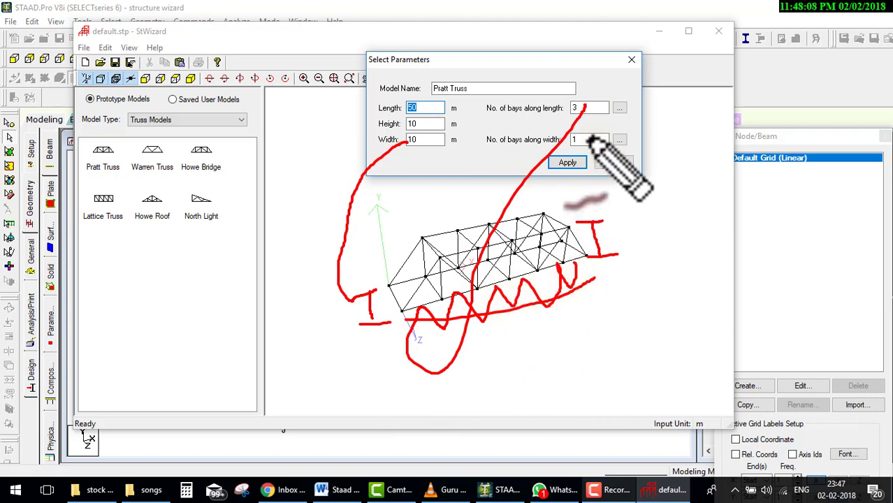
# - Regenerate the Pratt truss with more bays along its length
pyautogui.press('Escape')
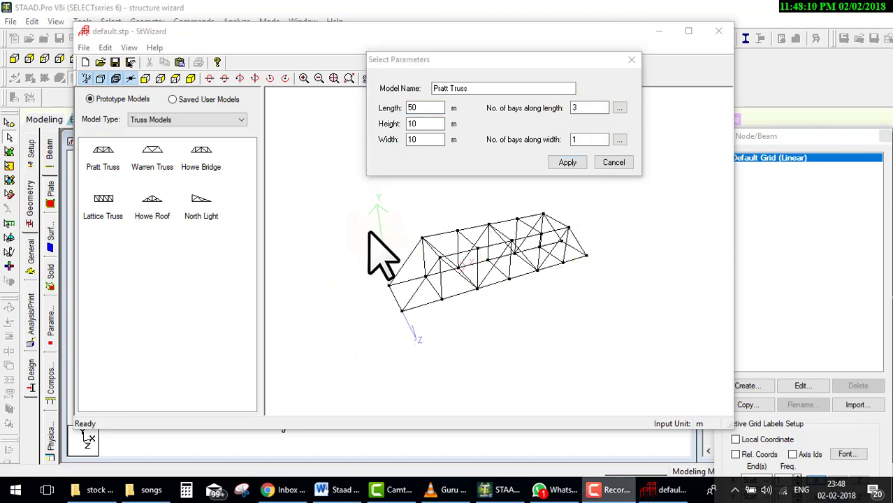
pyautogui.click(529, 108)
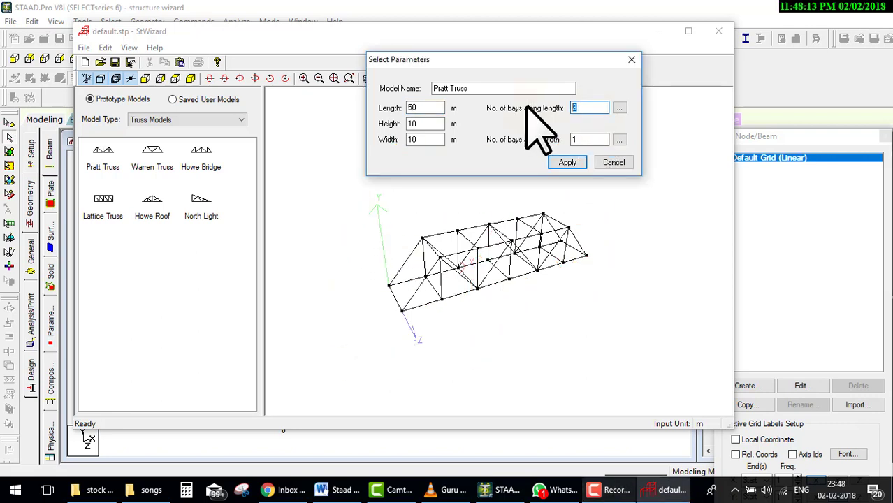
pyautogui.click(590, 107)
pyautogui.write('5')
pyautogui.click(563, 163)
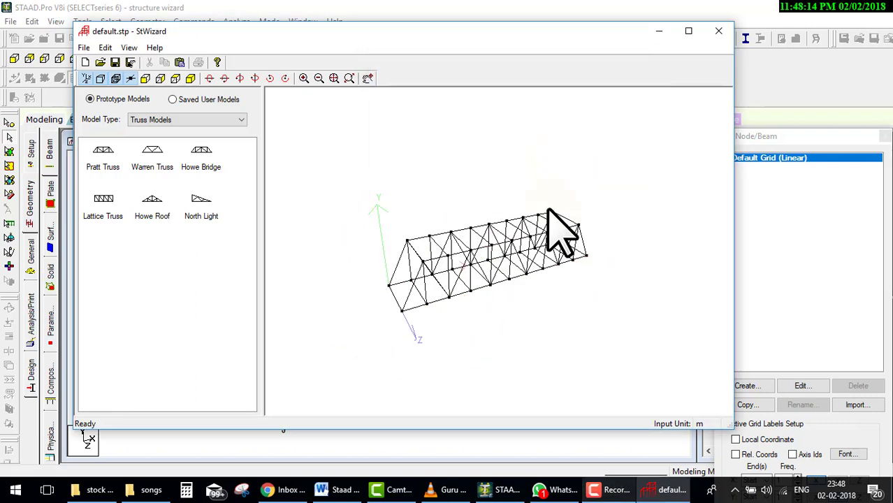
pyautogui.moveTo(419, 308); pyautogui.dragTo(429, 334)
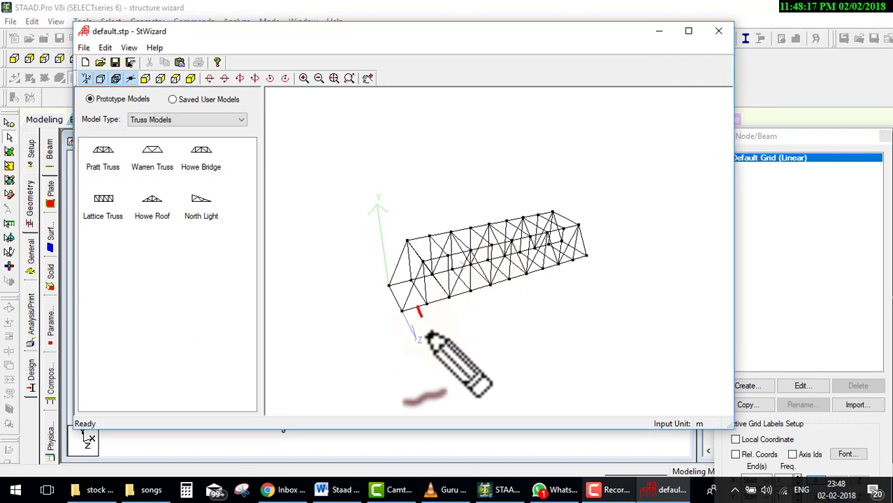
pyautogui.moveTo(437, 302); pyautogui.dragTo(454, 328)
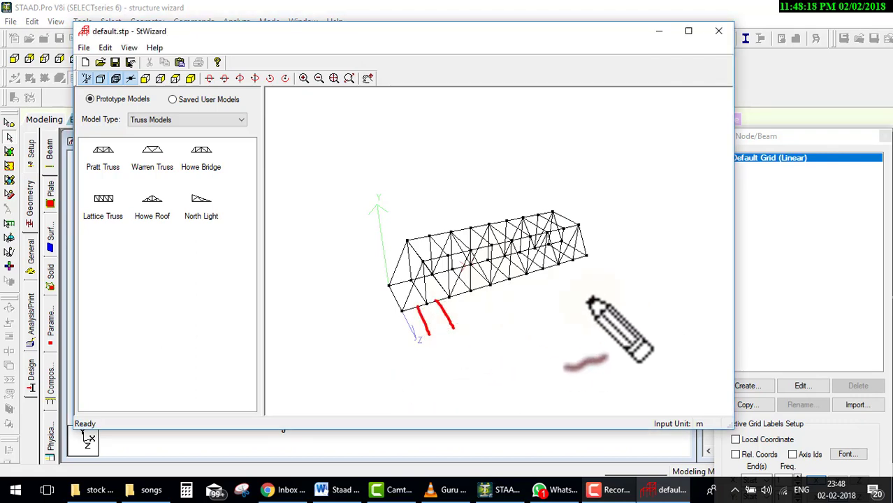
pyautogui.press('Escape')
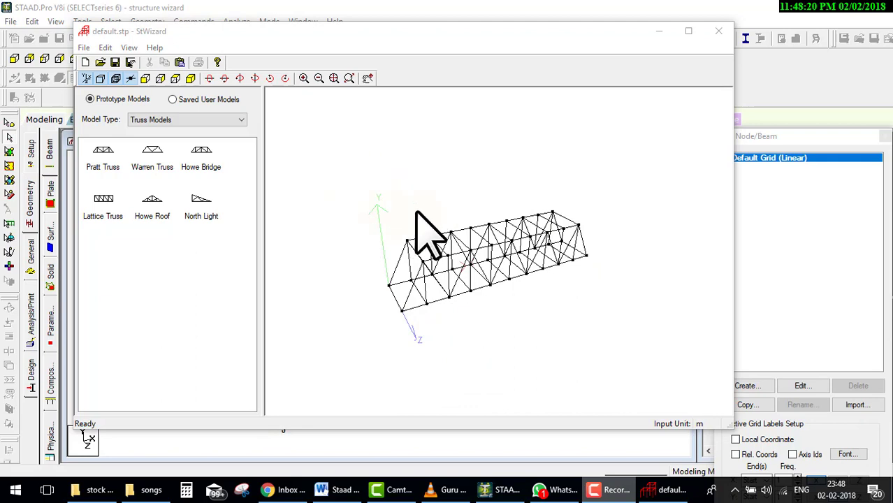
# - Generate and orbit Warren Truss and Howe Bridge previews
pyautogui.doubleClick(146, 157)
pyautogui.click(493, 286)
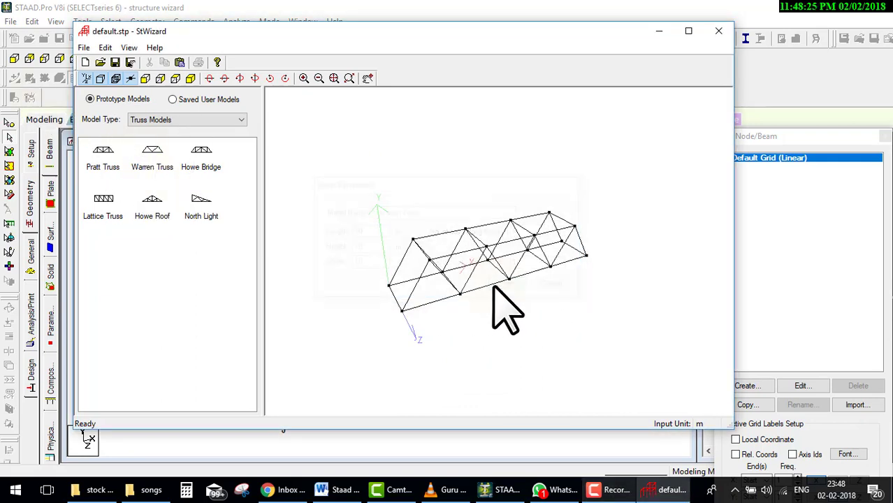
pyautogui.moveTo(494, 299); pyautogui.dragTo(484, 243)
pyautogui.doubleClick(207, 155)
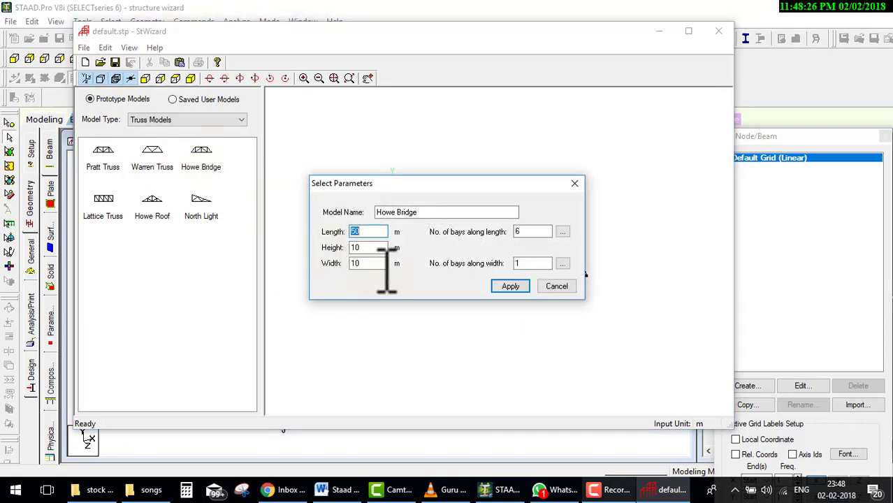
pyautogui.click(493, 286)
pyautogui.moveTo(468, 260); pyautogui.dragTo(498, 329)
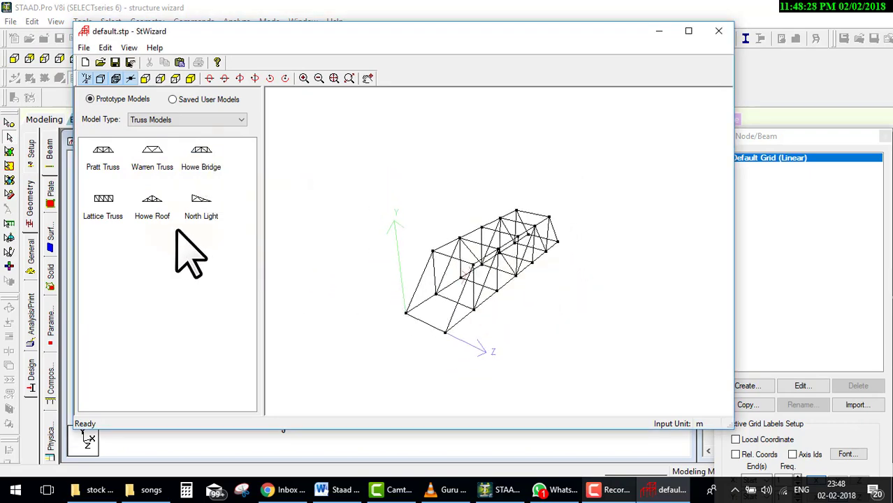
# - Generate Lattice Truss, Howe Roof and North Light truss previews
pyautogui.doubleClick(105, 199)
pyautogui.click(510, 286)
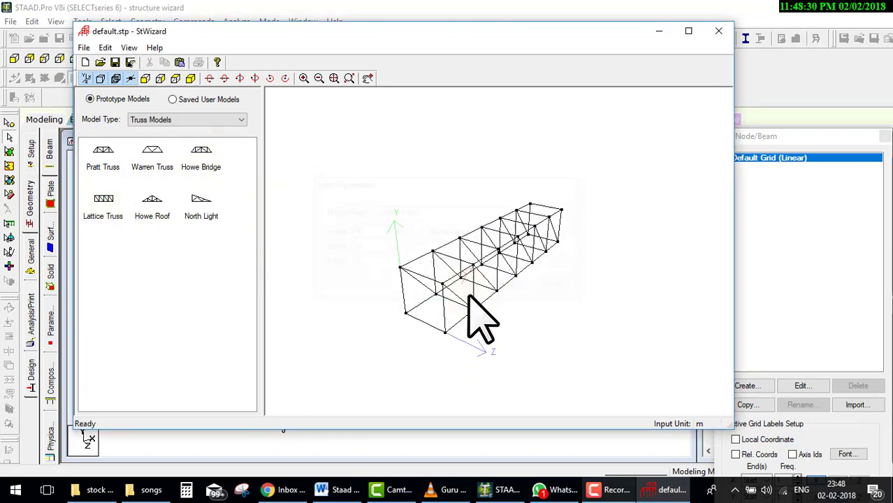
pyautogui.moveTo(479, 319)
pyautogui.mouseDown()
pyautogui.moveTo(479, 239)
pyautogui.moveTo(455, 234)
pyautogui.moveTo(462, 325)
pyautogui.moveTo(333, 256)
pyautogui.mouseUp()
pyautogui.doubleClick(153, 201)
pyautogui.click(504, 279)
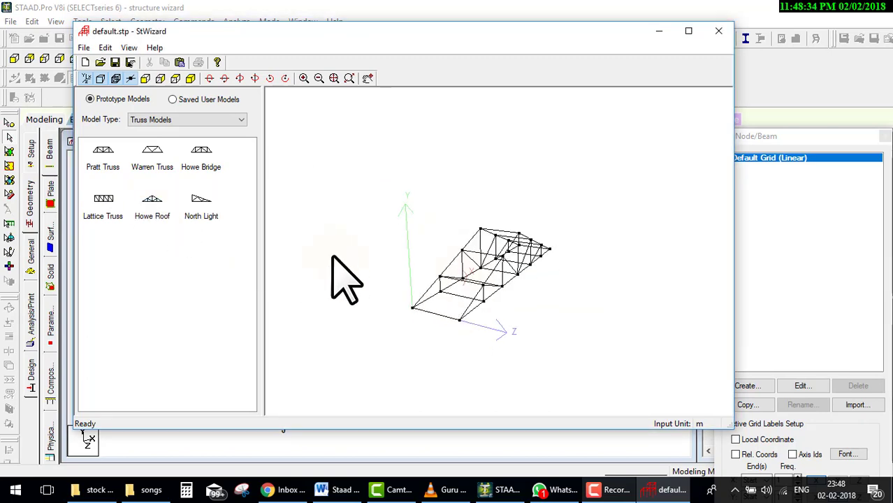
pyautogui.doubleClick(211, 200)
pyautogui.click(514, 283)
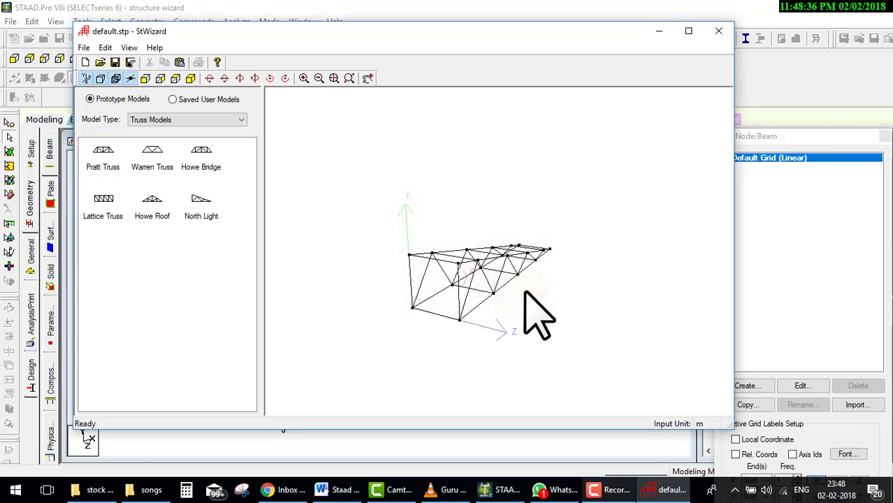
pyautogui.moveTo(528, 299); pyautogui.dragTo(509, 265)
# - Switch to Frame Models and generate a Cylindrical Frame preview
pyautogui.click(211, 122)
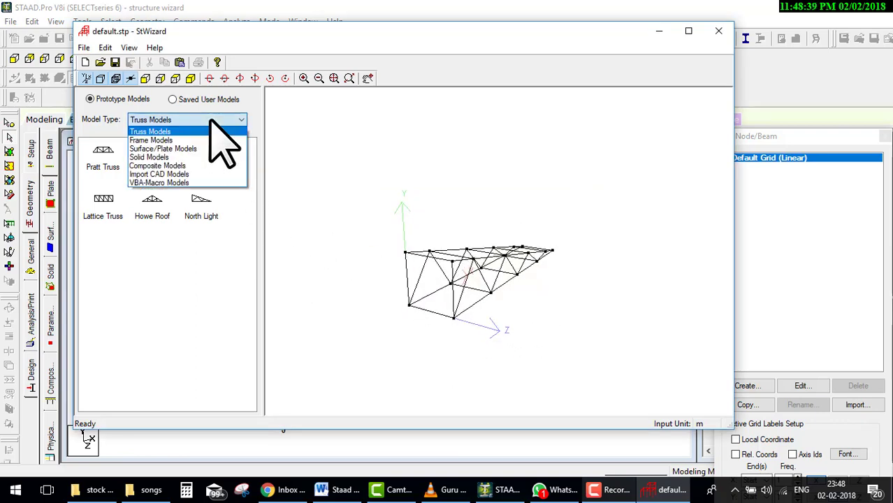
pyautogui.click(186, 140)
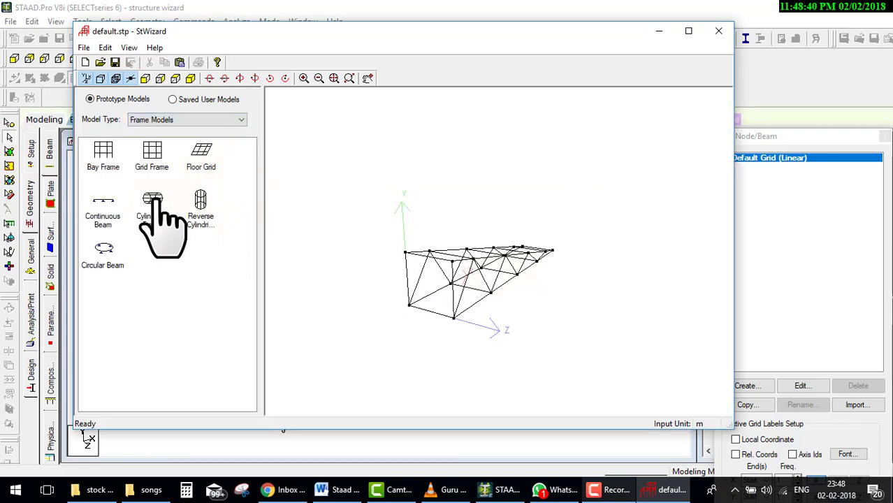
pyautogui.doubleClick(155, 201)
pyautogui.click(508, 292)
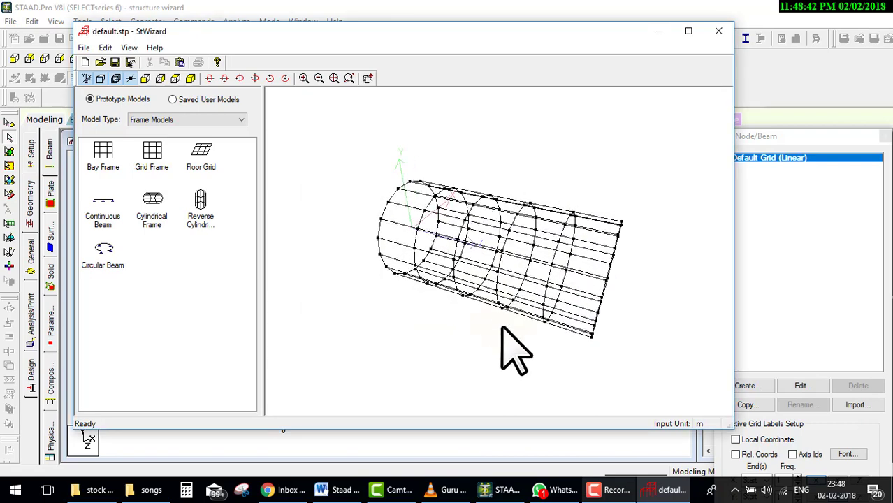
pyautogui.moveTo(502, 329)
pyautogui.mouseDown()
pyautogui.moveTo(454, 226)
pyautogui.moveTo(310, 213)
pyautogui.mouseUp()
# - Switch to Surface/Plate Models and generate a Polygonal Plate mesh with a central hole
pyautogui.click(203, 121)
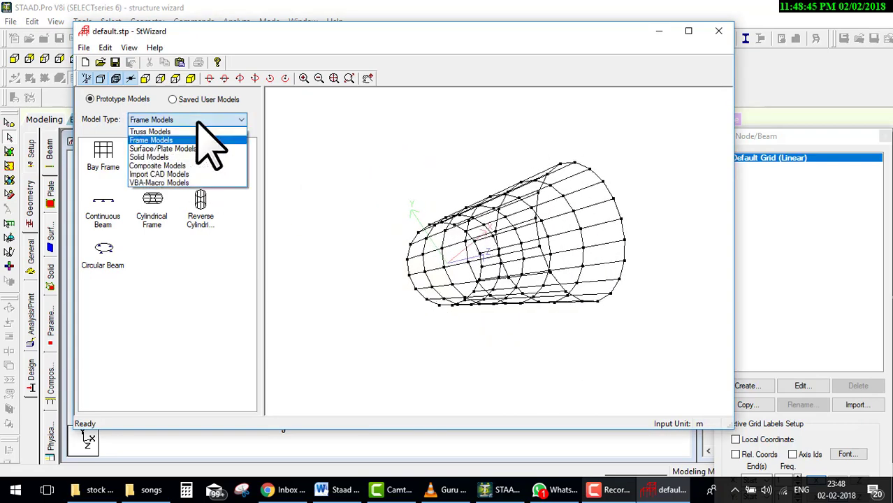
pyautogui.click(182, 149)
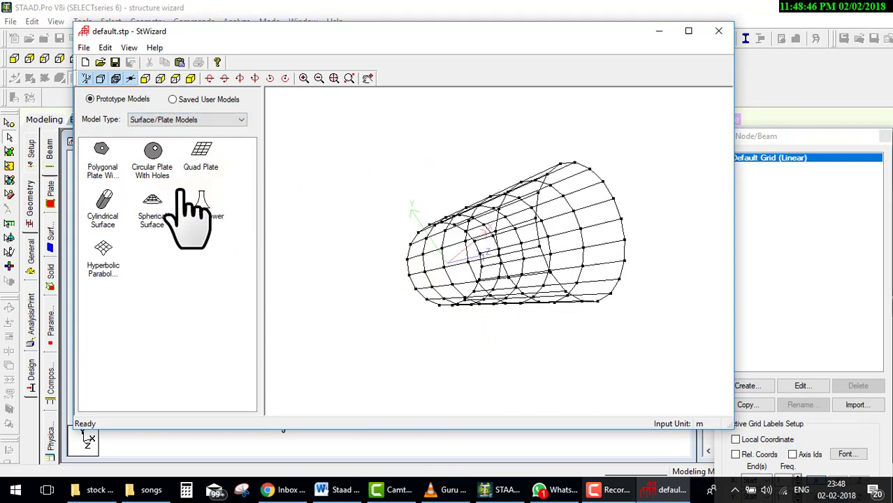
pyautogui.doubleClick(108, 148)
pyautogui.click(382, 323)
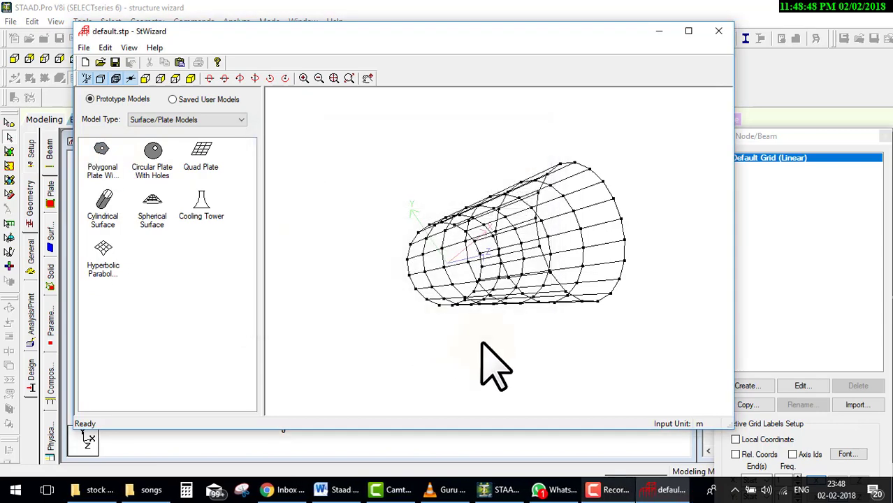
pyautogui.moveTo(488, 328)
pyautogui.mouseDown()
pyautogui.moveTo(523, 273)
pyautogui.moveTo(510, 189)
pyautogui.moveTo(427, 183)
pyautogui.mouseUp()
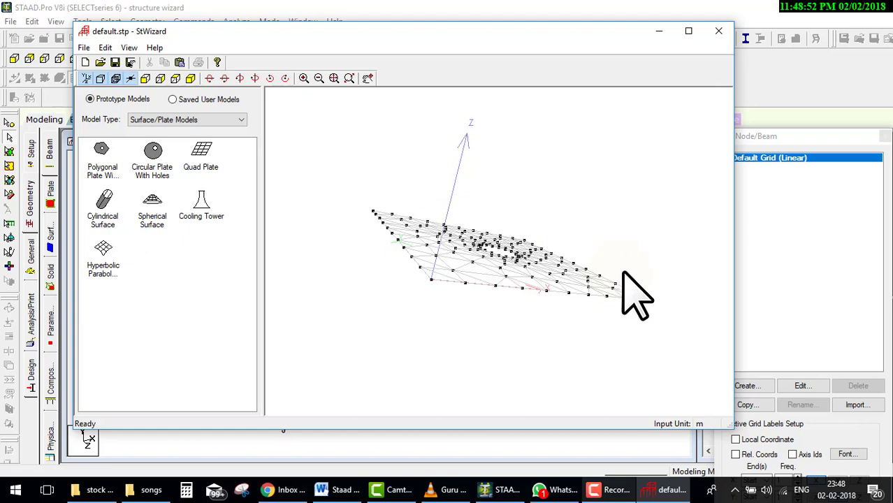
pyautogui.moveTo(624, 272)
pyautogui.mouseDown()
pyautogui.moveTo(518, 346)
pyautogui.moveTo(524, 355)
pyautogui.moveTo(568, 276)
pyautogui.moveTo(500, 210)
pyautogui.moveTo(486, 140)
pyautogui.mouseUp()
pyautogui.moveTo(568, 265); pyautogui.dragTo(573, 241)
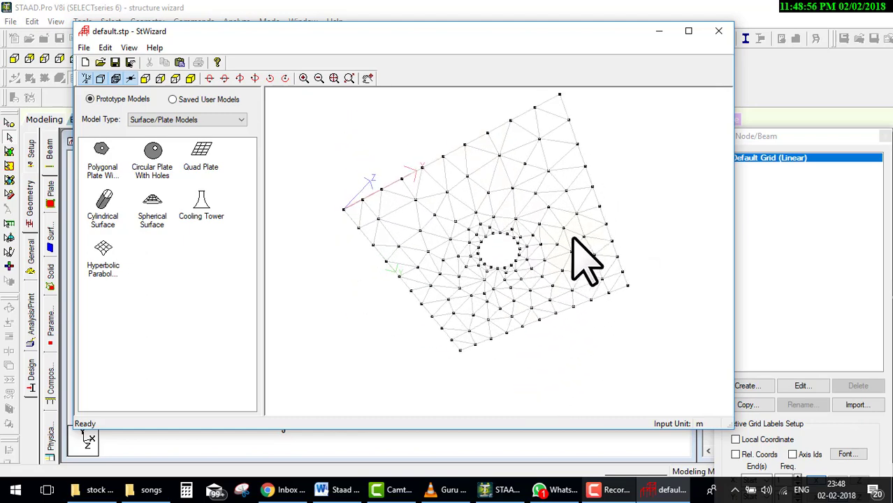
# - Recheck the plate mesh region settings, then bring up the Spherical Surface meshing parameters
pyautogui.doubleClick(543, 185)
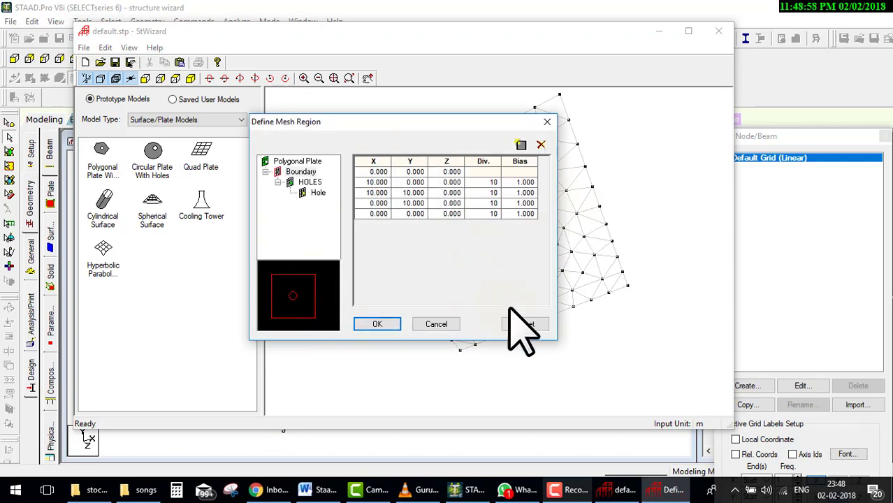
pyautogui.click(439, 323)
pyautogui.moveTo(537, 257); pyautogui.dragTo(545, 161)
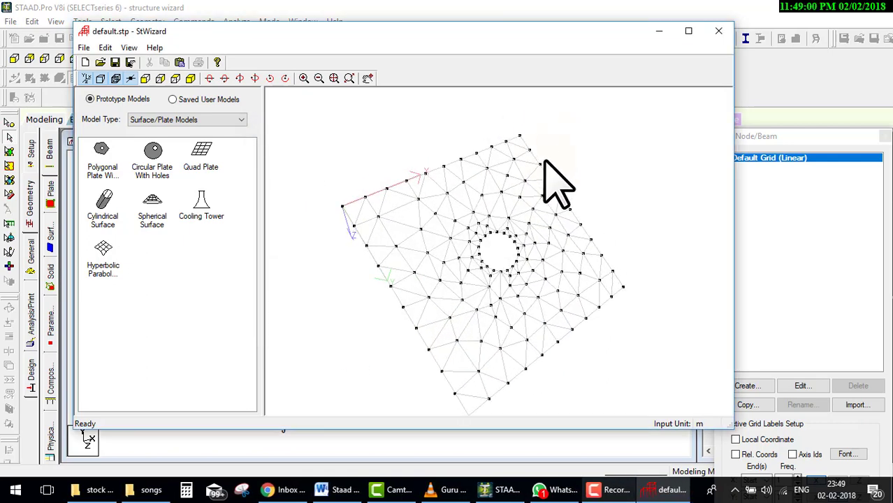
pyautogui.moveTo(148, 210); pyautogui.dragTo(468, 290)
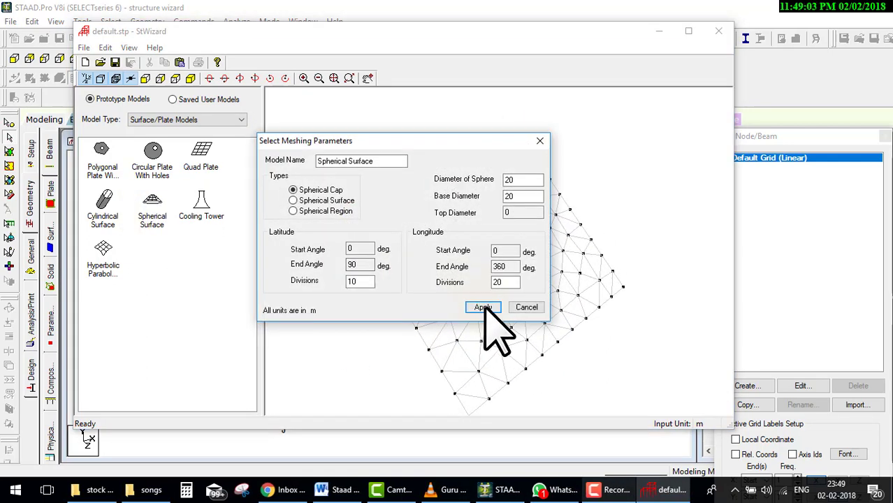
# - Generate a 20 m diameter spherical cap dome mesh
pyautogui.click(483, 308)
pyautogui.moveTo(514, 319)
pyautogui.mouseDown()
pyautogui.moveTo(529, 250)
pyautogui.moveTo(508, 309)
pyautogui.moveTo(542, 208)
pyautogui.moveTo(570, 295)
pyautogui.moveTo(545, 243)
pyautogui.moveTo(412, 229)
pyautogui.moveTo(431, 301)
pyautogui.moveTo(577, 233)
pyautogui.moveTo(510, 259)
pyautogui.moveTo(526, 327)
pyautogui.moveTo(580, 201)
pyautogui.moveTo(463, 309)
pyautogui.moveTo(622, 225)
pyautogui.moveTo(530, 237)
pyautogui.moveTo(533, 279)
pyautogui.moveTo(526, 230)
pyautogui.mouseUp()
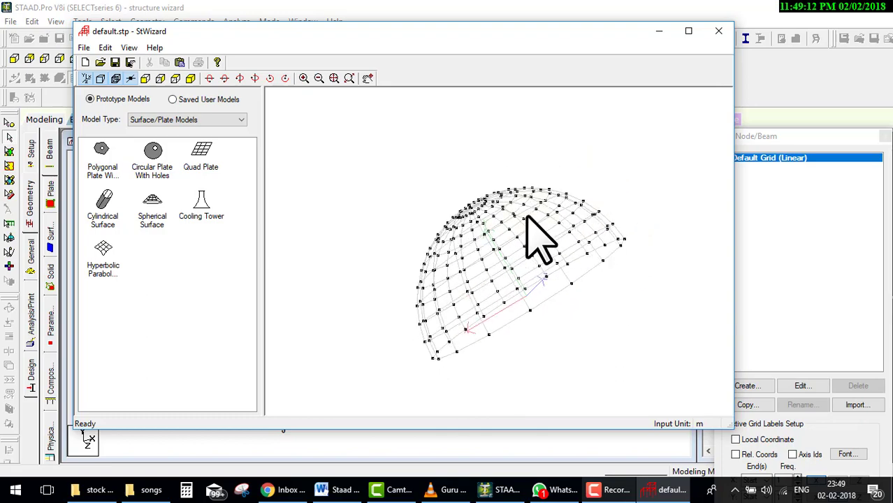
pyautogui.doubleClick(449, 216)
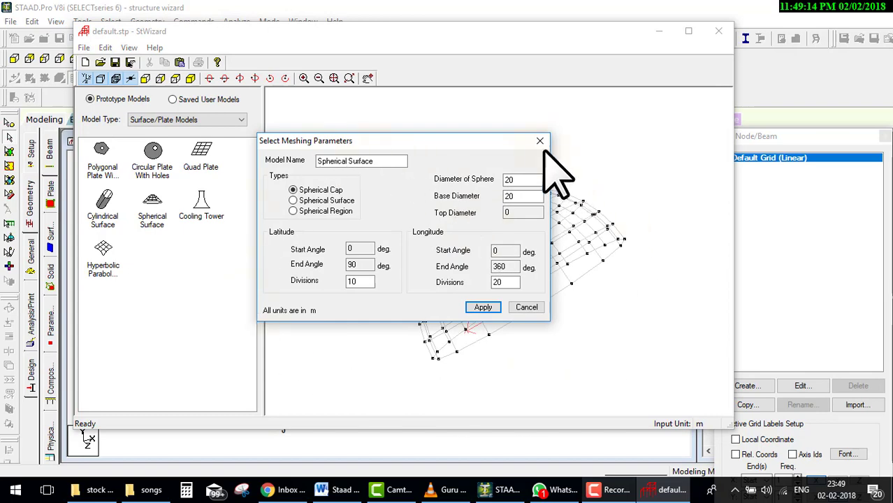
pyautogui.click(540, 141)
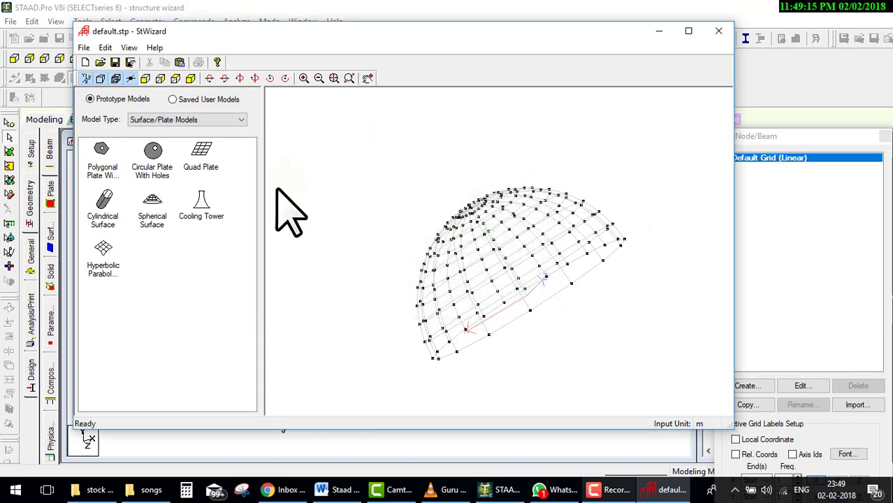
# - Generate and orbit a Cooling Tower mesh preview
pyautogui.doubleClick(199, 204)
pyautogui.click(445, 285)
pyautogui.moveTo(515, 280)
pyautogui.mouseDown()
pyautogui.moveTo(643, 283)
pyautogui.moveTo(485, 236)
pyautogui.moveTo(503, 311)
pyautogui.moveTo(569, 176)
pyautogui.moveTo(514, 279)
pyautogui.moveTo(634, 244)
pyautogui.mouseUp()
pyautogui.click(216, 119)
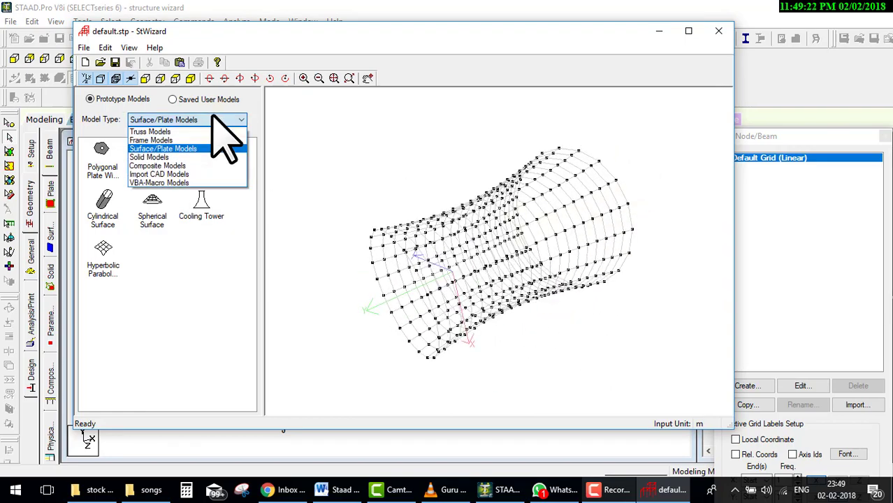
# - Generate a 5×5×5 Solid Block from the Solid Models category
pyautogui.click(185, 163)
pyautogui.click(197, 121)
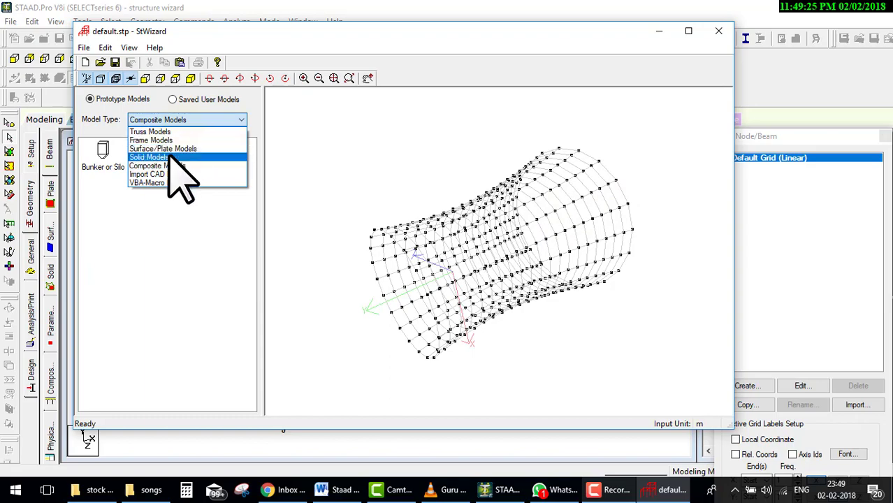
pyautogui.click(171, 156)
pyautogui.moveTo(97, 151); pyautogui.dragTo(514, 254)
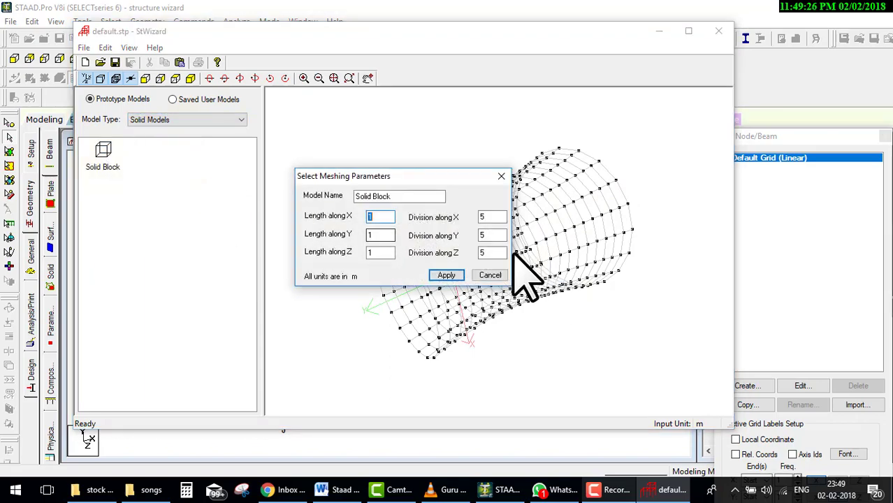
pyautogui.click(446, 276)
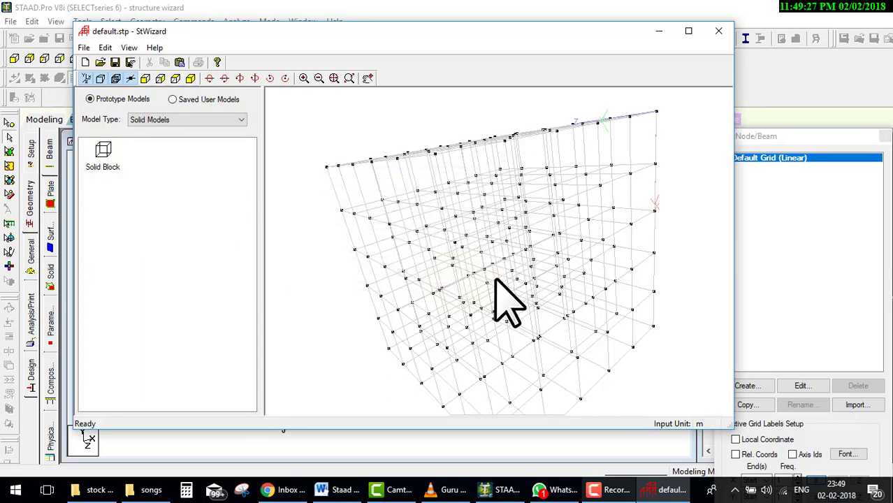
# - Generate a Bunker or Silo mesh from Composite Models with default parameters
pyautogui.click(231, 120)
pyautogui.click(190, 168)
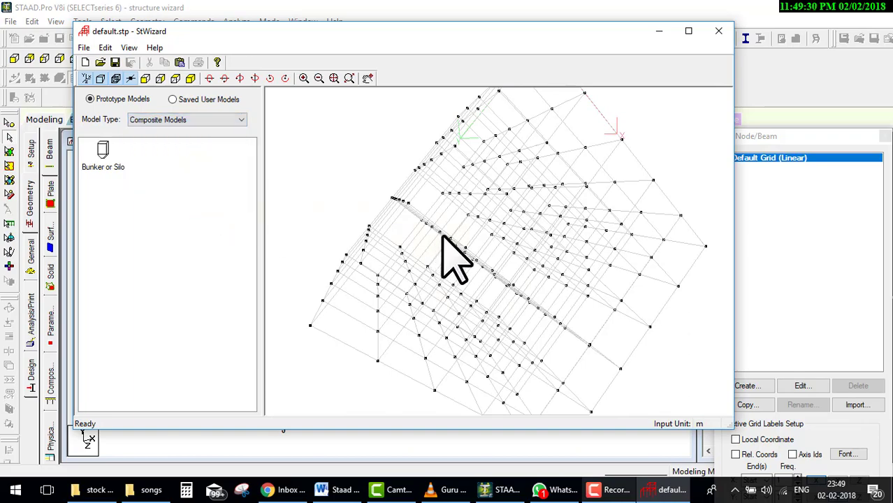
pyautogui.moveTo(104, 164); pyautogui.dragTo(462, 276)
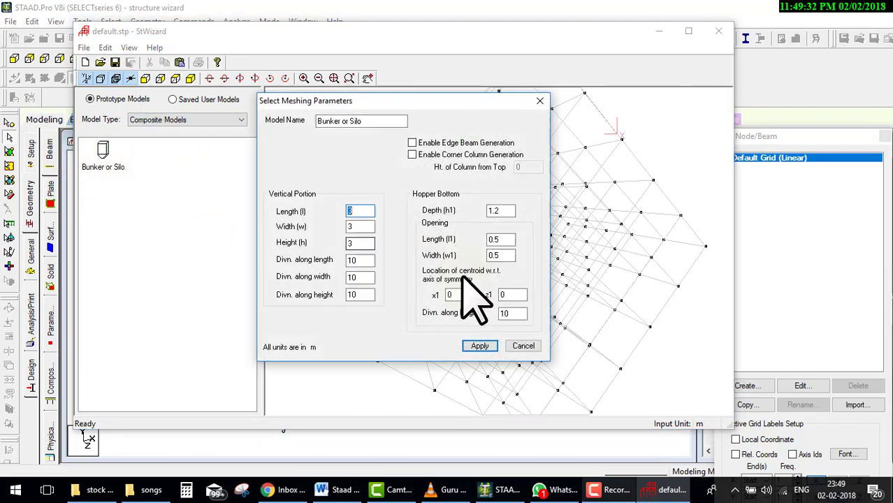
pyautogui.click(478, 346)
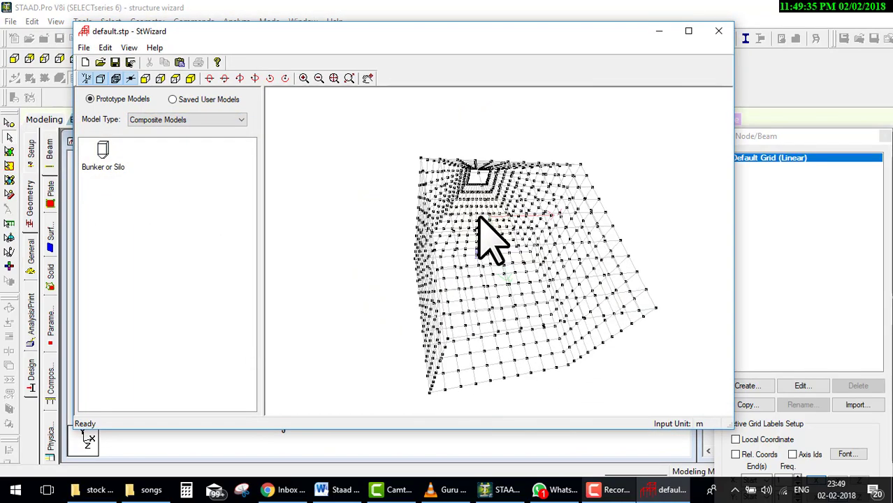
pyautogui.doubleClick(455, 204)
pyautogui.click(478, 346)
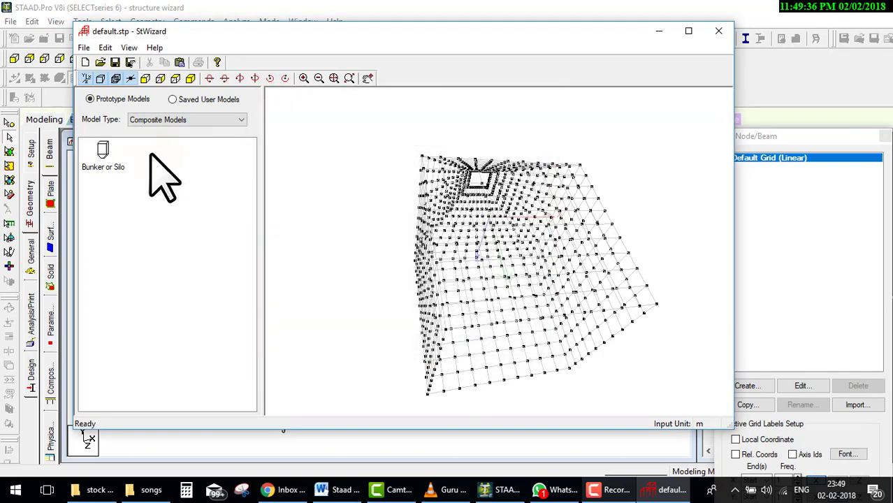
pyautogui.click(140, 122)
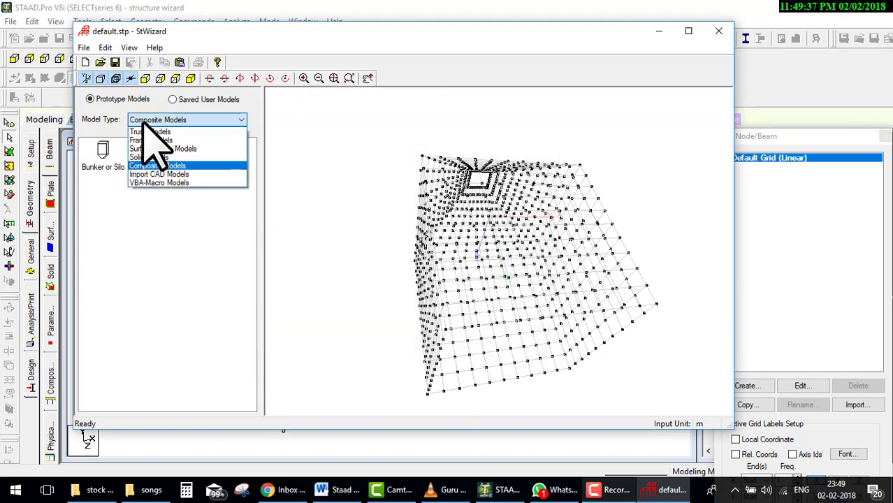
# - Browse the wizard's model categories and settle on Surface/Plate Models
pyautogui.click(158, 175)
pyautogui.click(143, 120)
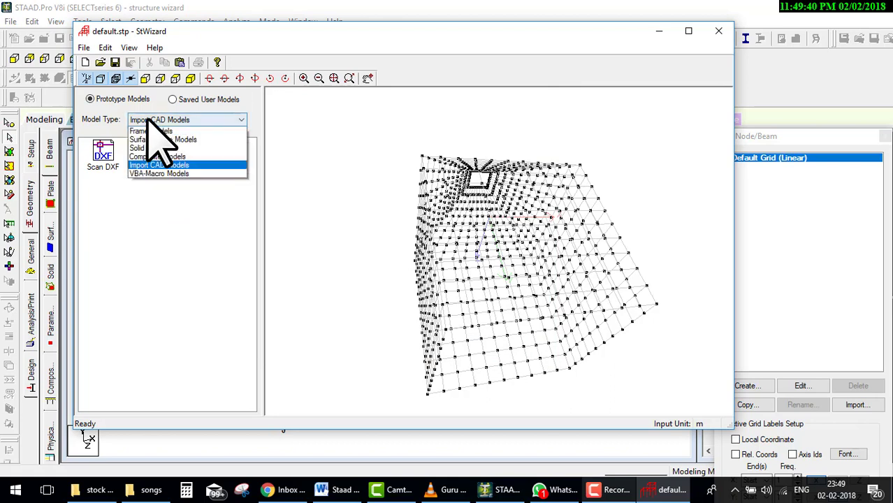
pyautogui.click(155, 187)
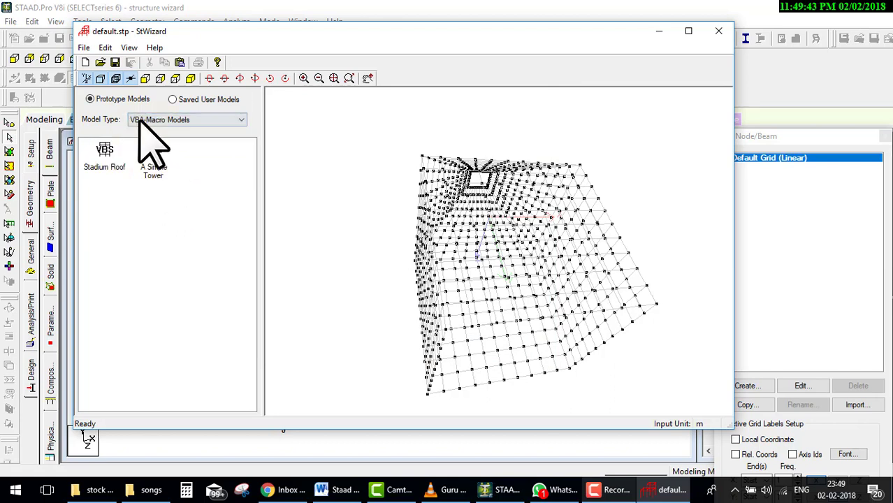
pyautogui.click(207, 120)
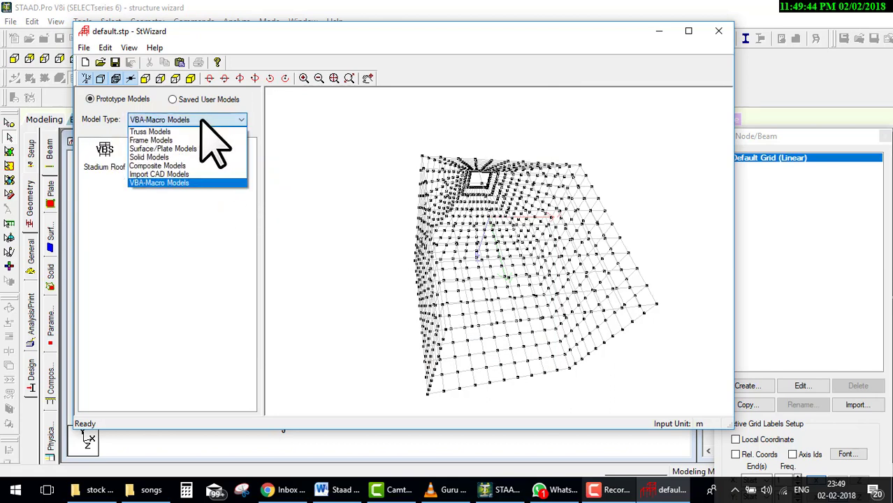
pyautogui.click(175, 165)
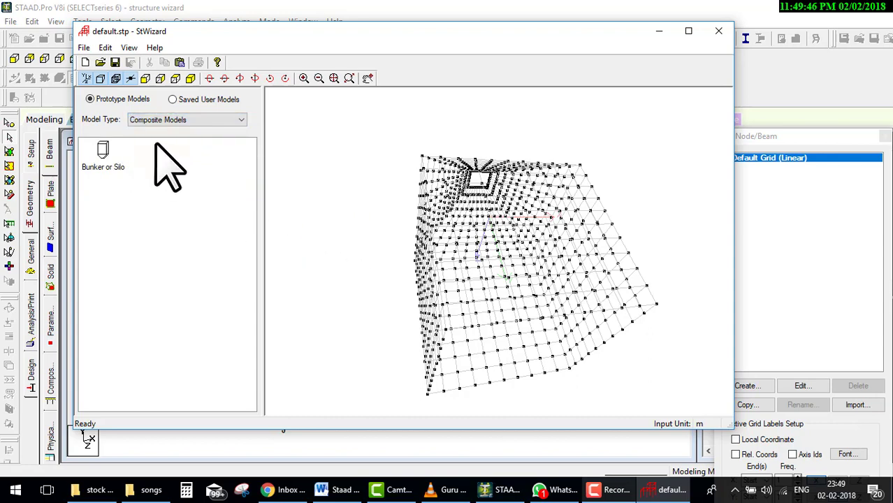
pyautogui.click(176, 123)
pyautogui.click(168, 146)
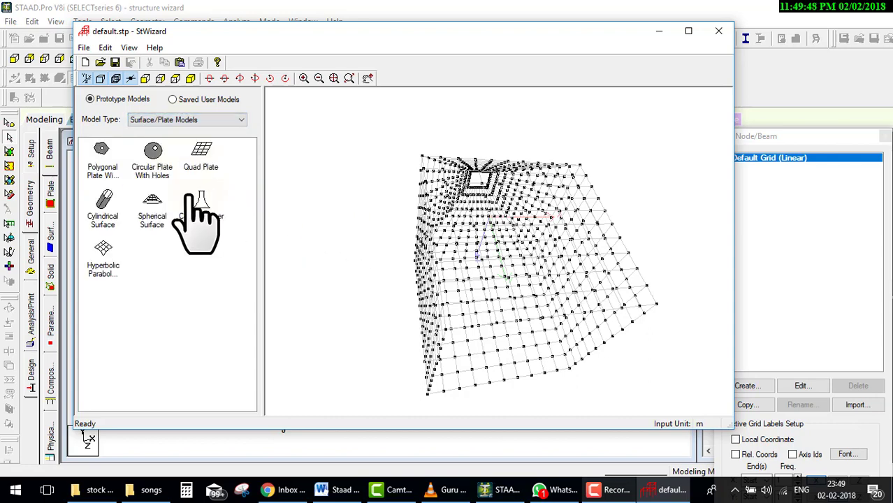
# - Generate a Spherical Surface mesh and orbit it to view it as a dome
pyautogui.click(150, 204)
pyautogui.doubleClick(149, 204)
pyautogui.click(483, 308)
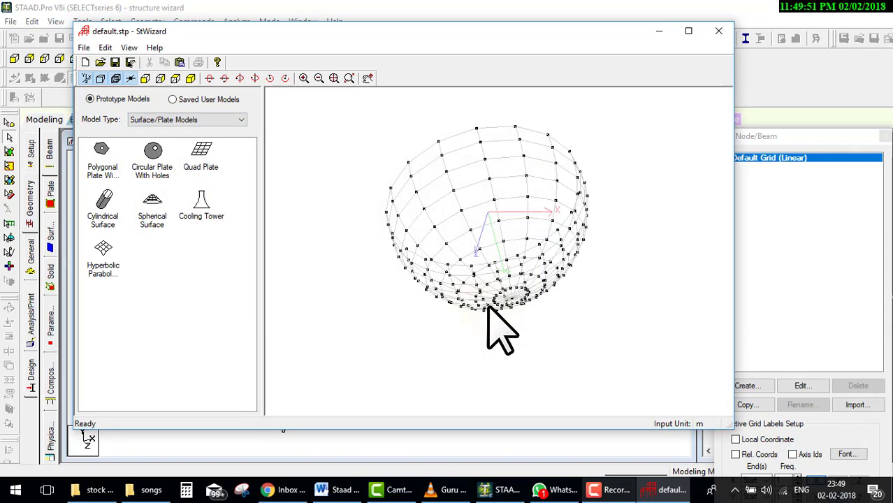
pyautogui.moveTo(488, 329)
pyautogui.mouseDown()
pyautogui.moveTo(578, 209)
pyautogui.moveTo(478, 160)
pyautogui.moveTo(493, 278)
pyautogui.moveTo(449, 176)
pyautogui.moveTo(423, 239)
pyautogui.moveTo(524, 183)
pyautogui.moveTo(496, 126)
pyautogui.moveTo(414, 124)
pyautogui.moveTo(413, 150)
pyautogui.moveTo(439, 179)
pyautogui.moveTo(493, 173)
pyautogui.moveTo(477, 181)
pyautogui.mouseUp()
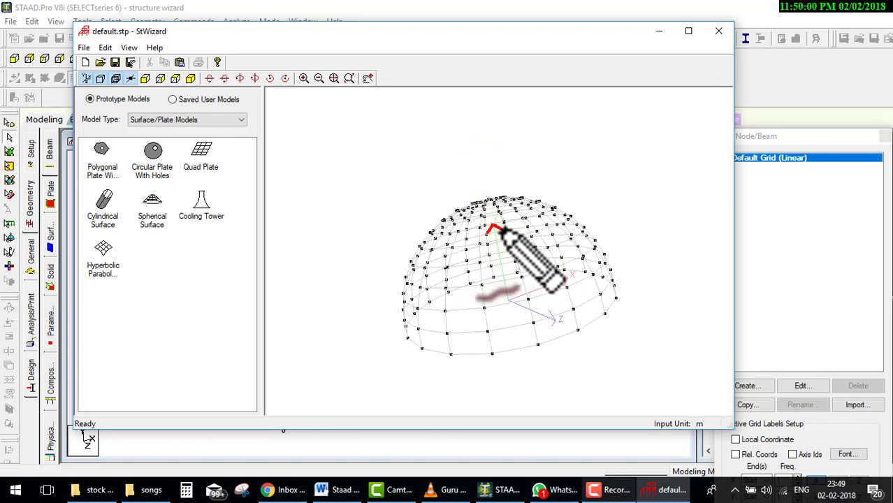
pyautogui.moveTo(493, 227)
pyautogui.mouseDown()
pyautogui.moveTo(506, 299)
pyautogui.moveTo(566, 279)
pyautogui.mouseUp()
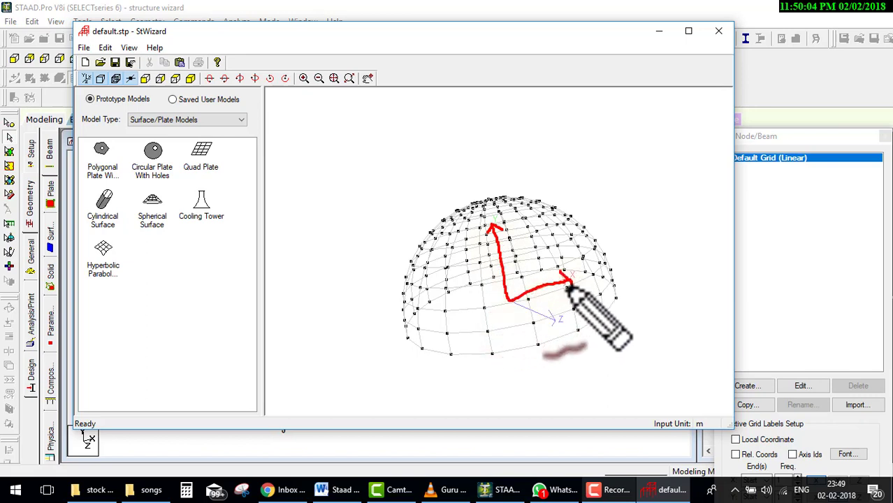
pyautogui.moveTo(506, 299); pyautogui.dragTo(559, 324)
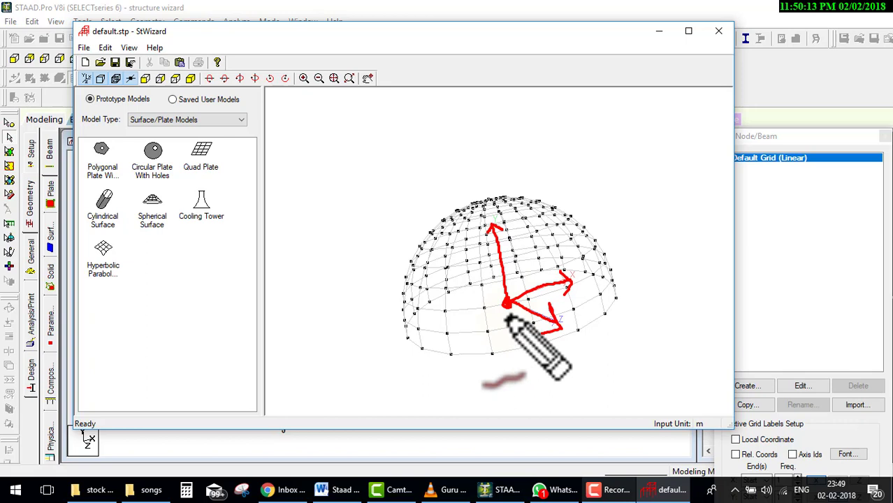
pyautogui.press('Escape')
pyautogui.click(84, 47)
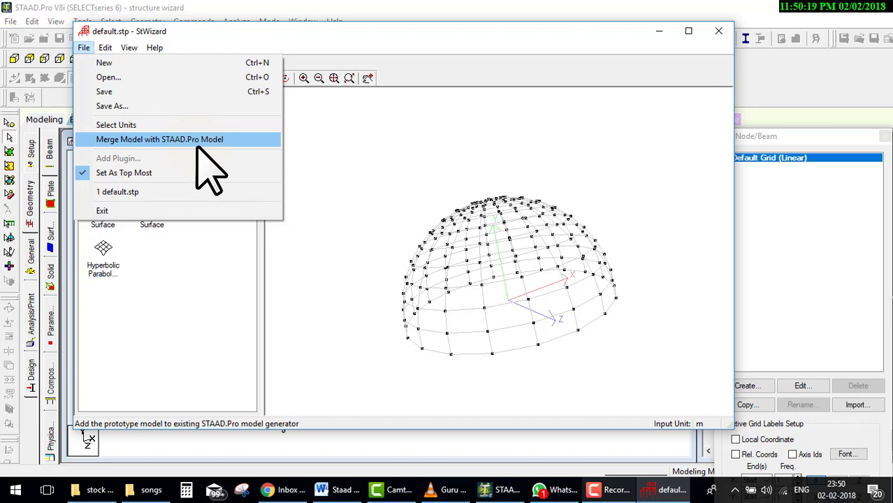
# - Merge the spherical dome into the STAAD.Pro model at X, Y, Z offsets of 0
pyautogui.moveTo(236, 133)
pyautogui.mouseDown()
pyautogui.moveTo(87, 141)
pyautogui.moveTo(203, 150)
pyautogui.moveTo(236, 132)
pyautogui.mouseUp()
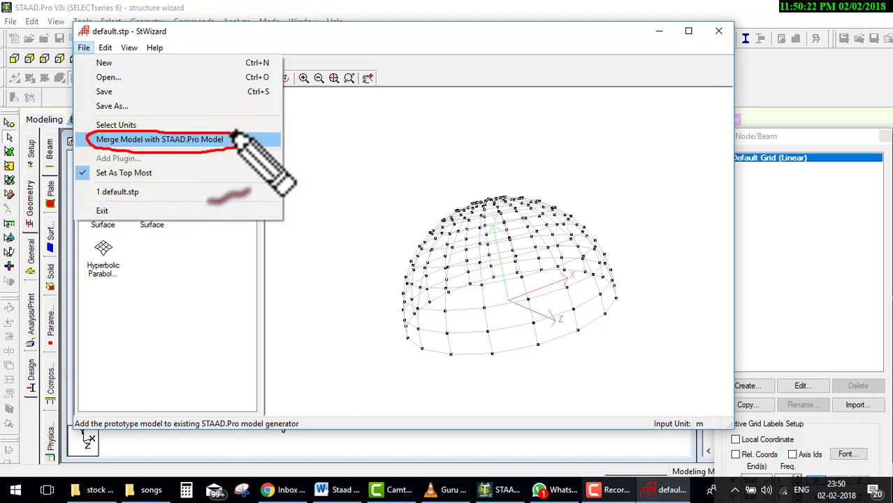
pyautogui.press('Escape')
pyautogui.click(84, 48)
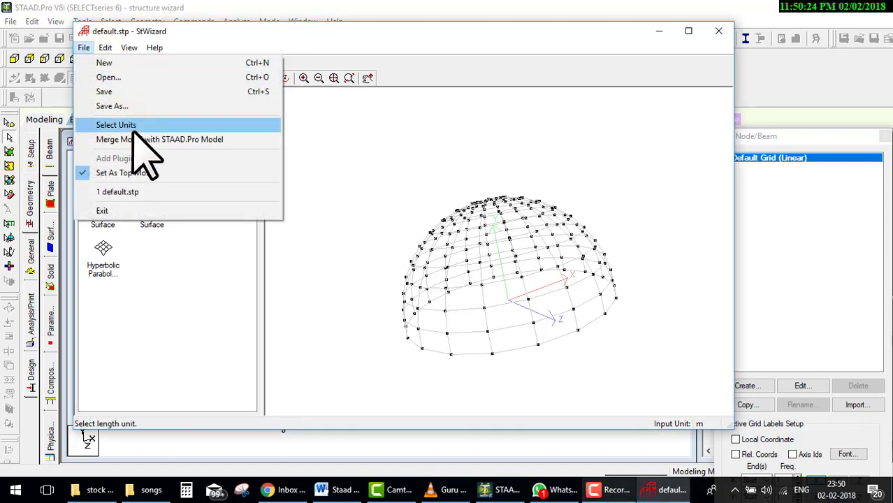
pyautogui.click(183, 142)
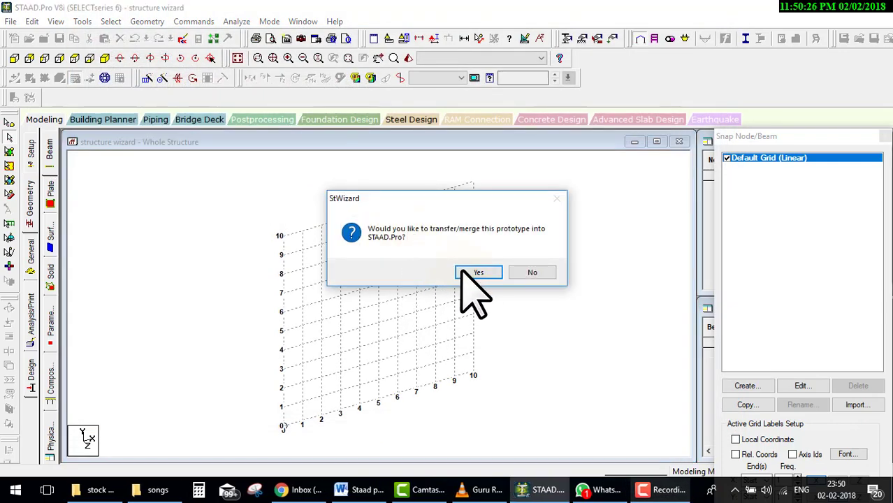
pyautogui.click(474, 274)
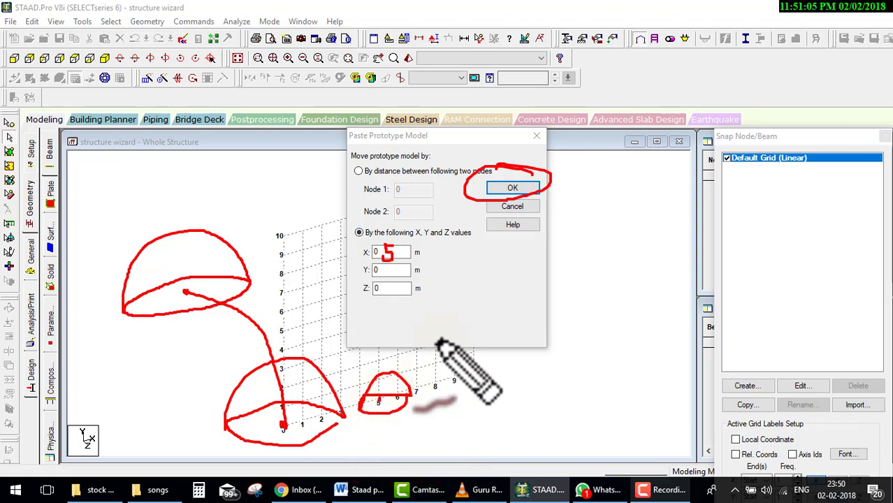
pyautogui.click(523, 188)
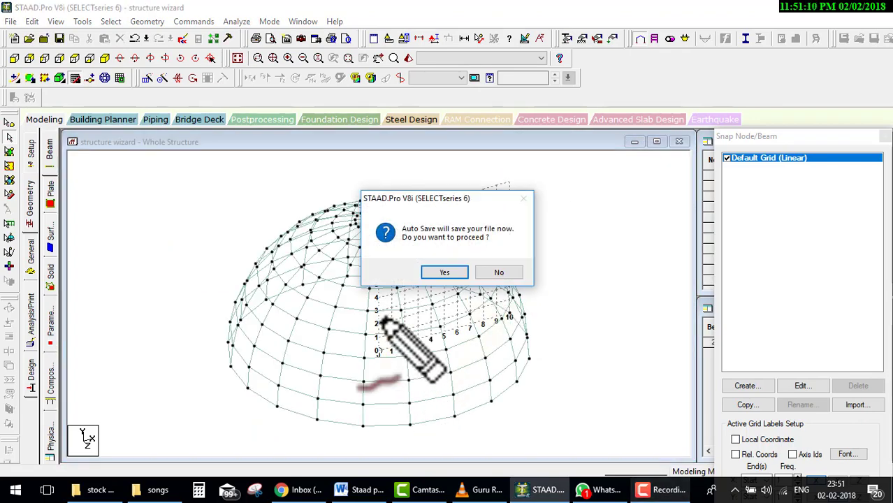
# - Accept the Auto Save prompt and save the structure containing the dome
pyautogui.click(443, 273)
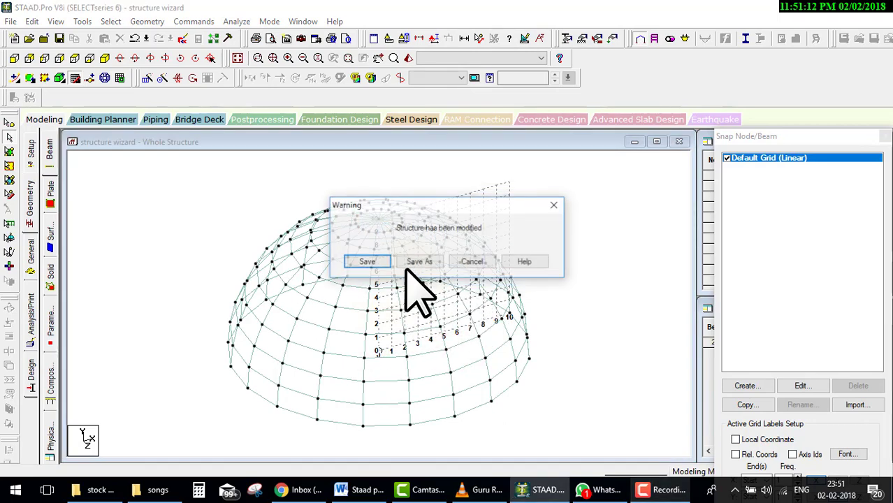
pyautogui.click(364, 259)
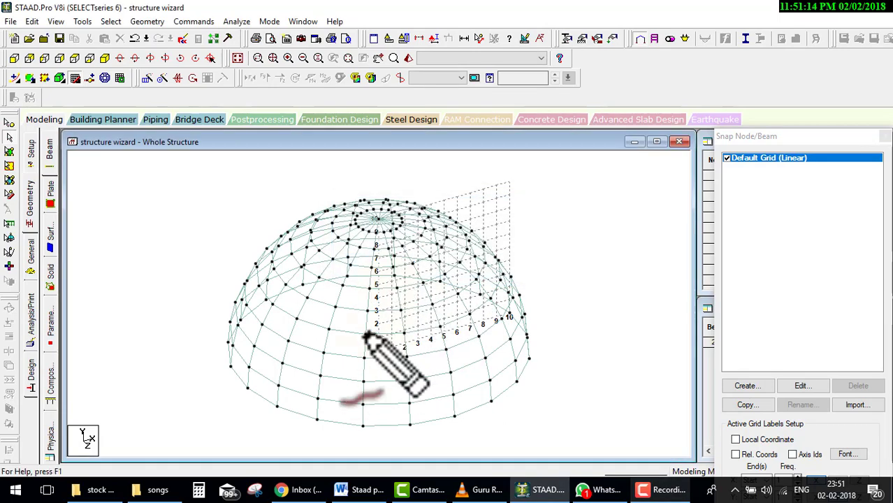
pyautogui.moveTo(375, 321); pyautogui.dragTo(435, 346)
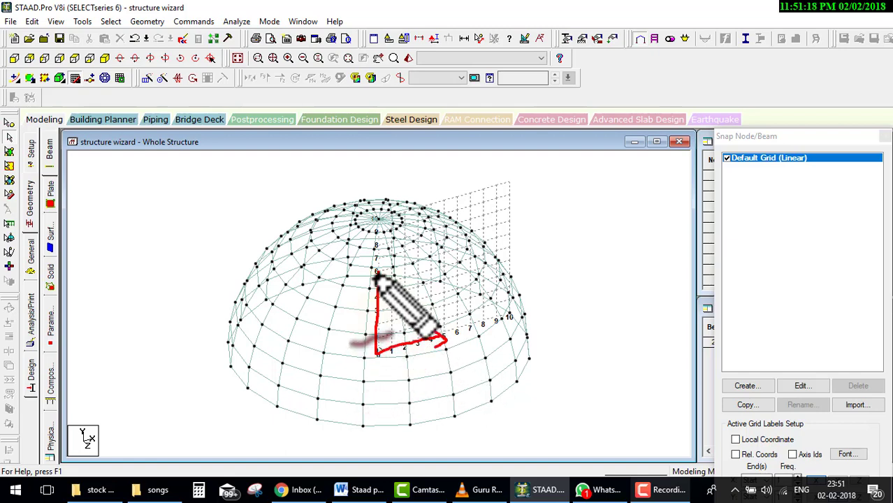
pyautogui.moveTo(369, 288)
pyautogui.mouseDown()
pyautogui.moveTo(380, 274)
pyautogui.moveTo(395, 283)
pyautogui.mouseUp()
pyautogui.moveTo(423, 327); pyautogui.dragTo(446, 339)
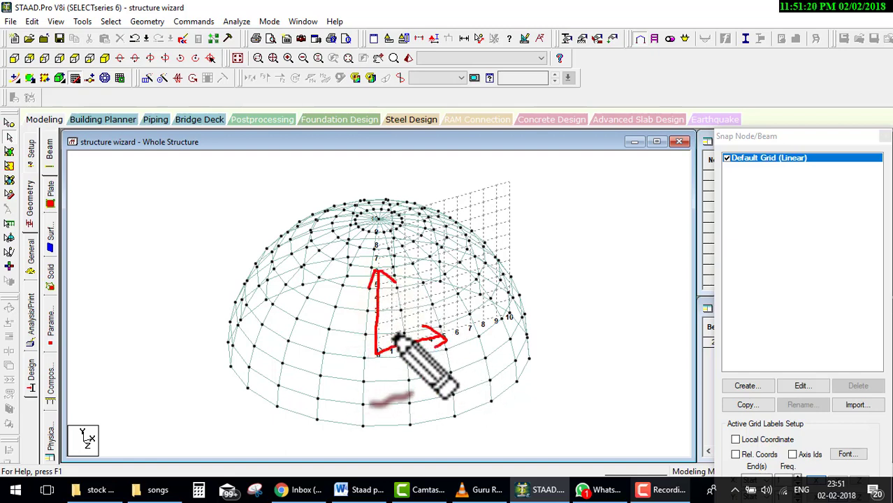
pyautogui.moveTo(377, 355)
pyautogui.mouseDown()
pyautogui.moveTo(436, 397)
pyautogui.moveTo(440, 382)
pyautogui.mouseUp()
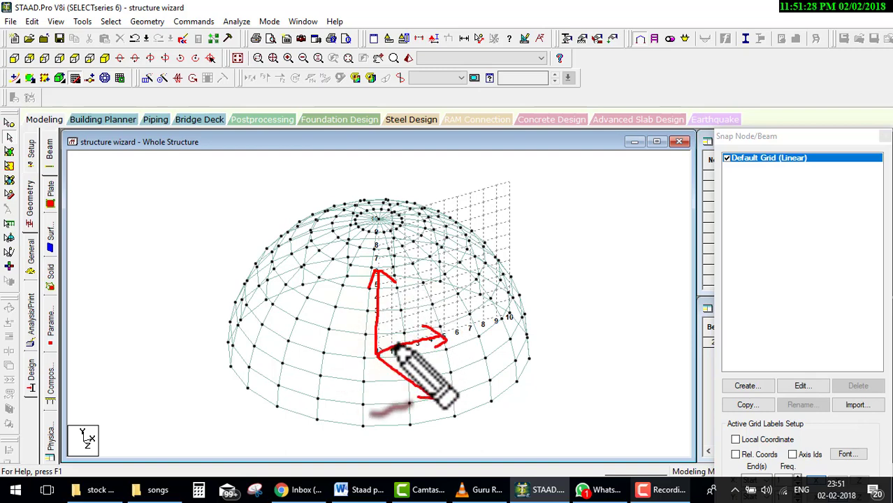
pyautogui.press('Escape')
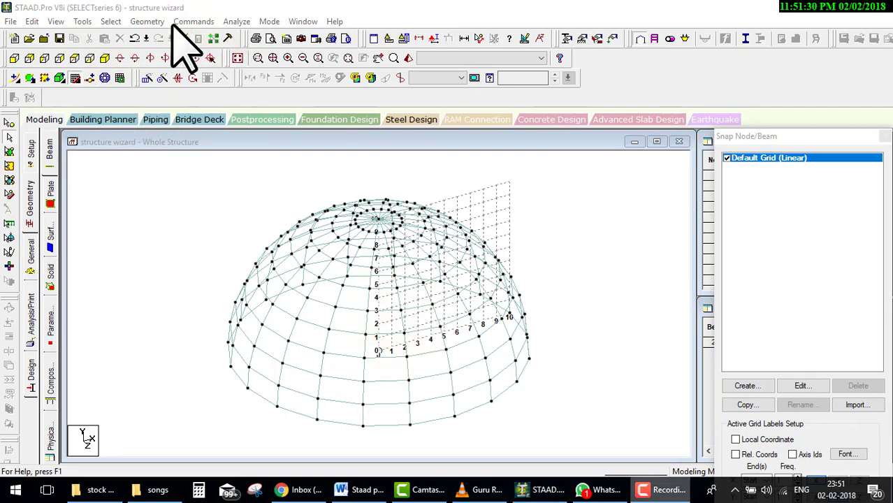
# - Generate a six-bay Lattice Truss 10 m high and 10 m wide in the structure wizard
pyautogui.click(147, 21)
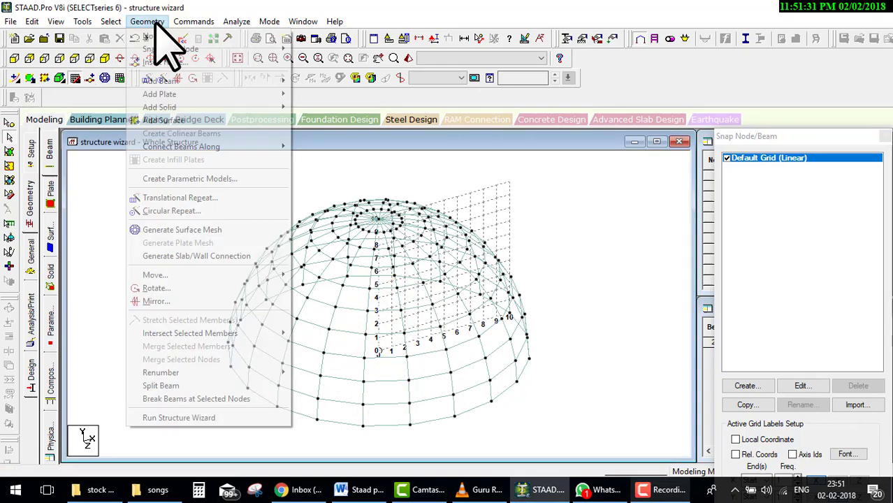
pyautogui.click(222, 417)
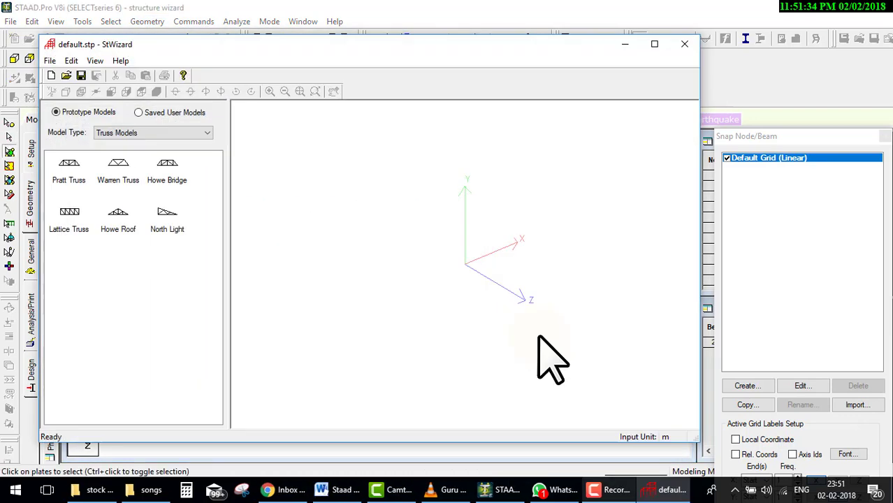
pyautogui.doubleClick(74, 210)
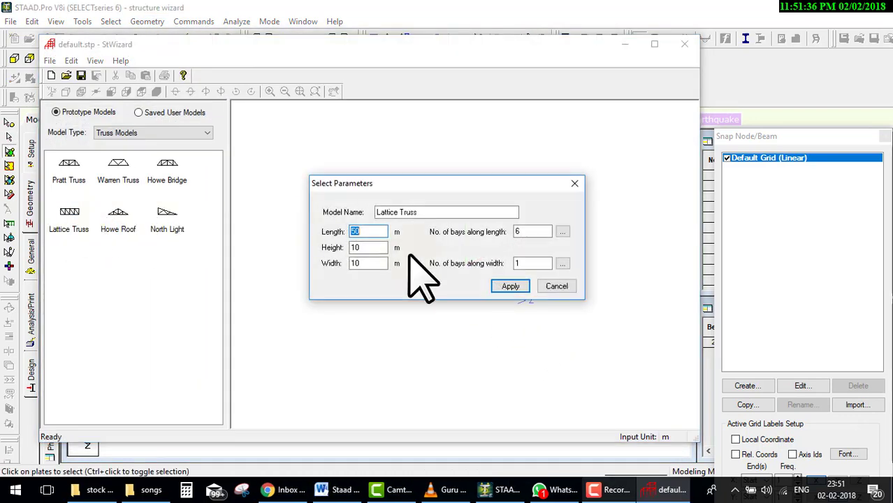
pyautogui.click(510, 285)
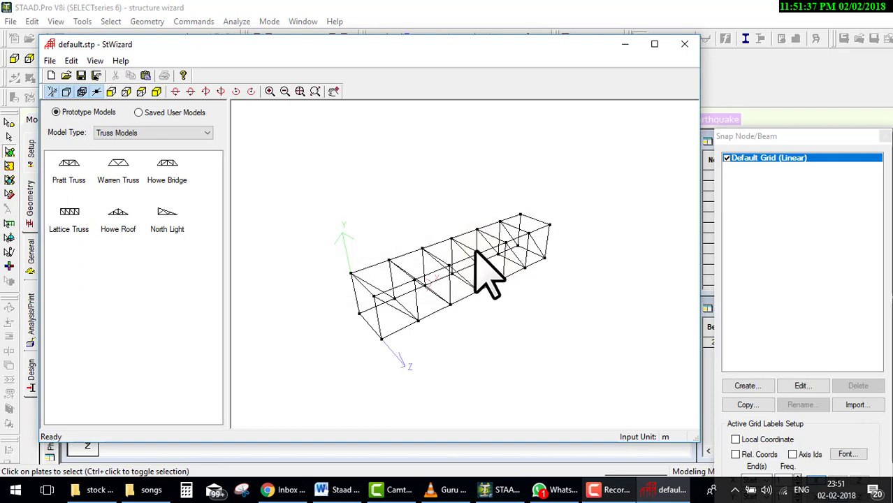
# - Merge the lattice truss into the STAAD.Pro model at an X offset of 20 m
pyautogui.click(50, 61)
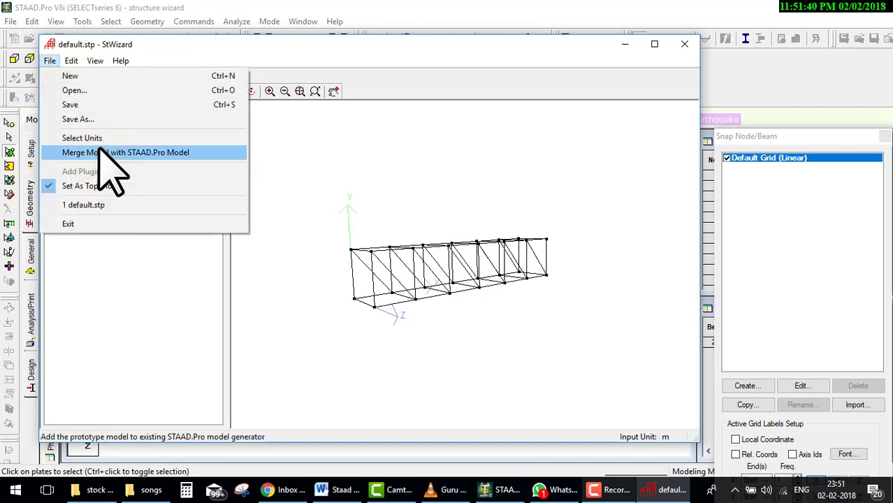
pyautogui.click(110, 169)
pyautogui.click(478, 272)
pyautogui.write('20')
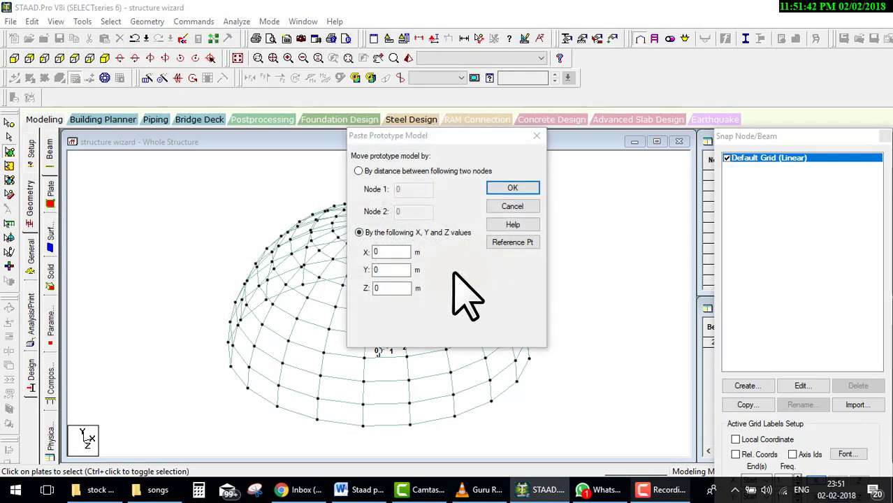
pyautogui.click(518, 188)
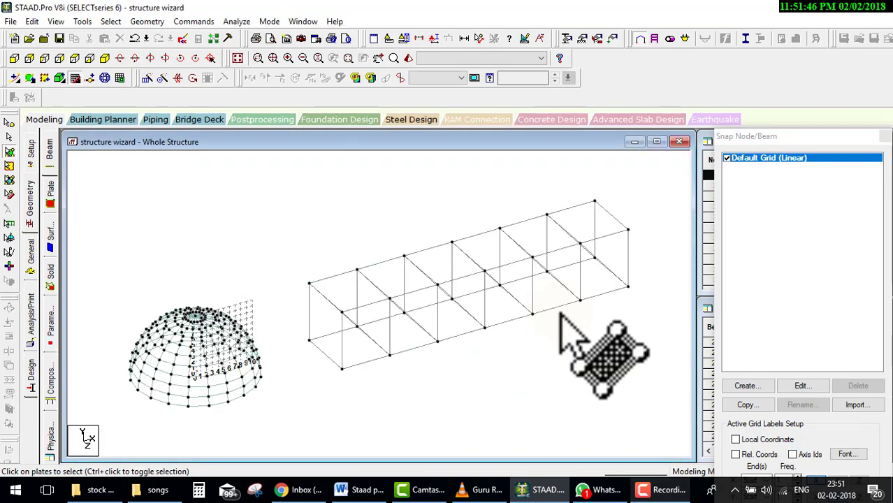
# - Show the dome and lattice truss in front elevation to reveal the gap between them
pyautogui.click(12, 59)
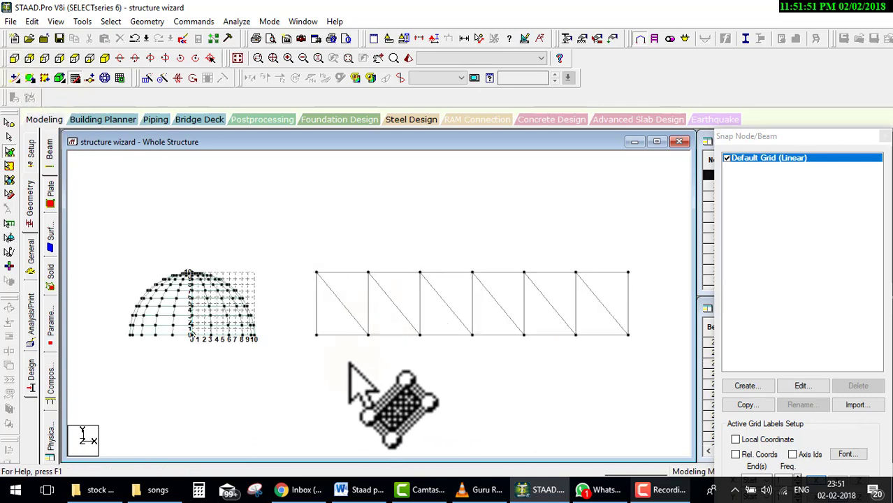
pyautogui.click(189, 337)
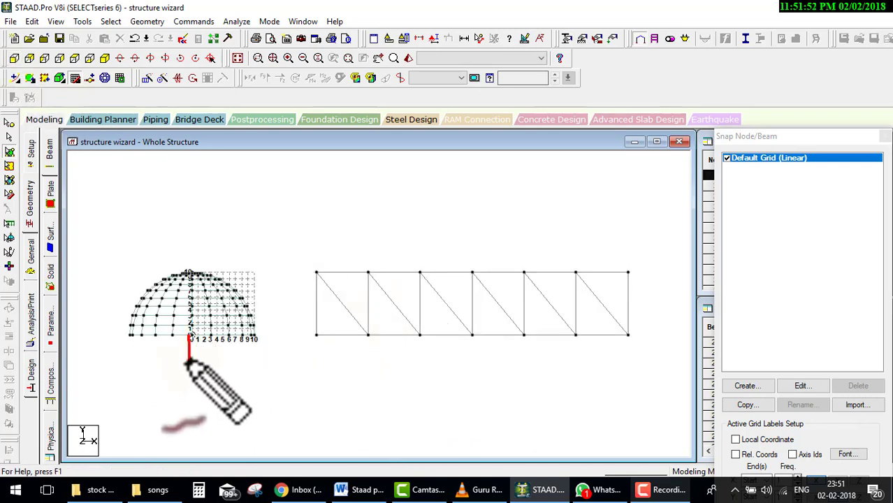
pyautogui.moveTo(187, 361); pyautogui.dragTo(323, 368)
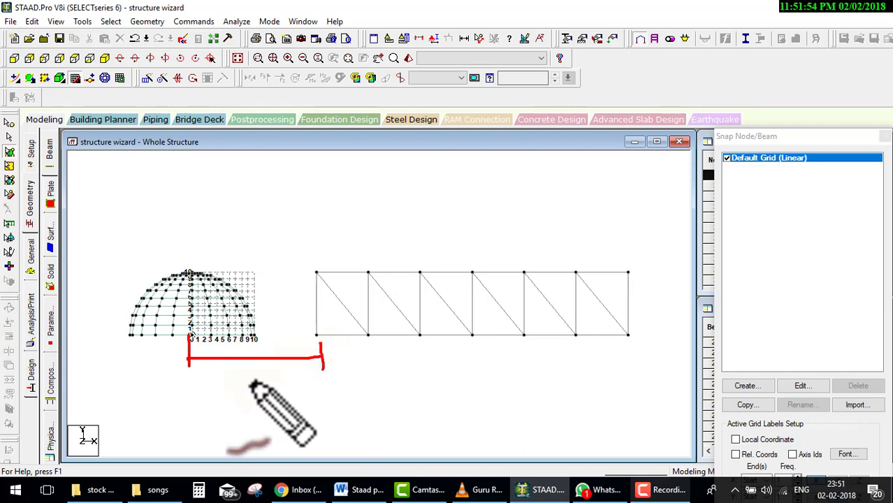
pyautogui.moveTo(235, 379)
pyautogui.mouseDown()
pyautogui.moveTo(264, 396)
pyautogui.moveTo(273, 379)
pyautogui.moveTo(323, 391)
pyautogui.mouseUp()
pyautogui.press('Escape')
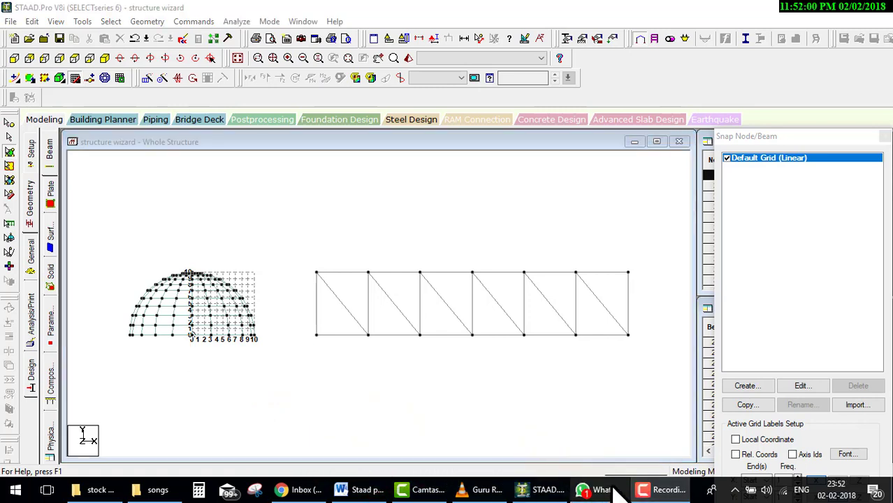
pyautogui.click(657, 490)
pyautogui.click(657, 490)
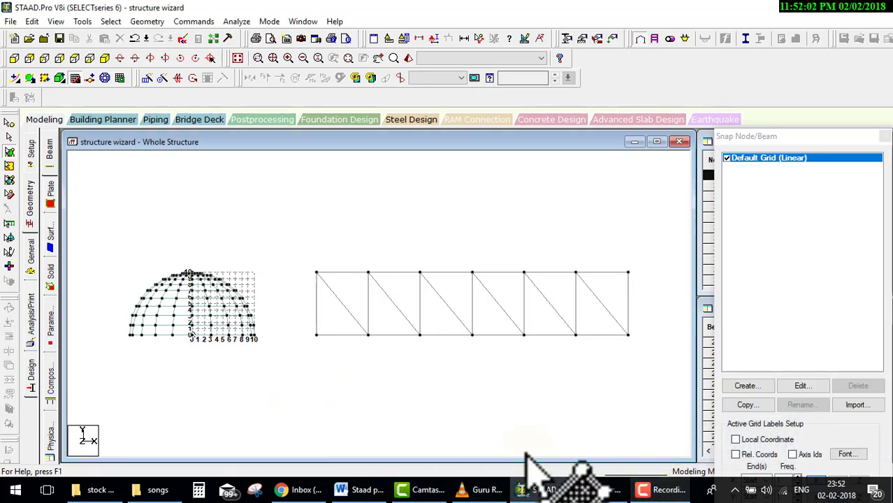
pyautogui.scroll(1, 280, 329)
pyautogui.scroll(1, 276, 318)
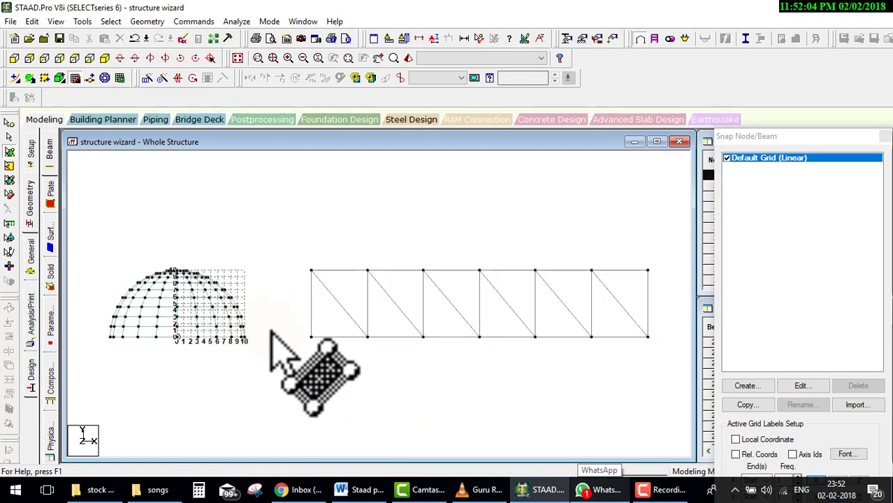
pyautogui.hotkey('ctrl', 'shift', 'd')
pyautogui.moveTo(269, 409); pyautogui.dragTo(313, 399)
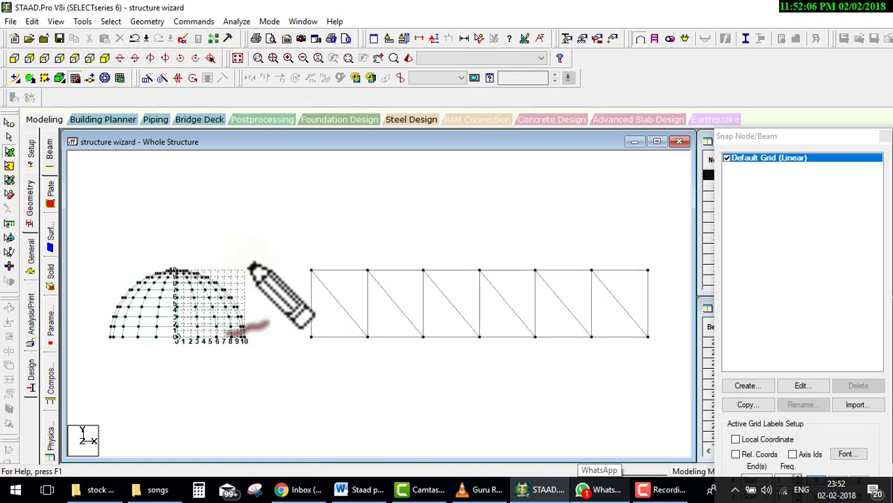
pyautogui.press('Escape')
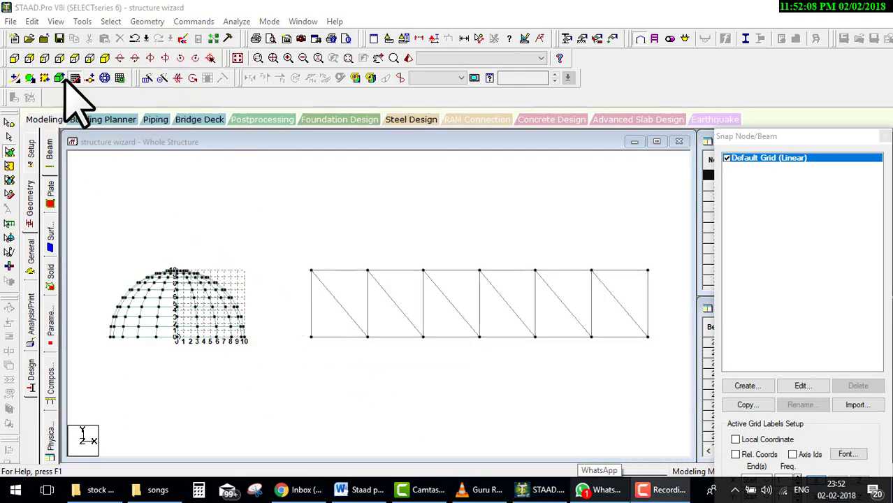
# - Return to isometric view and relaunch the structure wizard on Surface/Plate Models
pyautogui.click(104, 58)
pyautogui.click(147, 21)
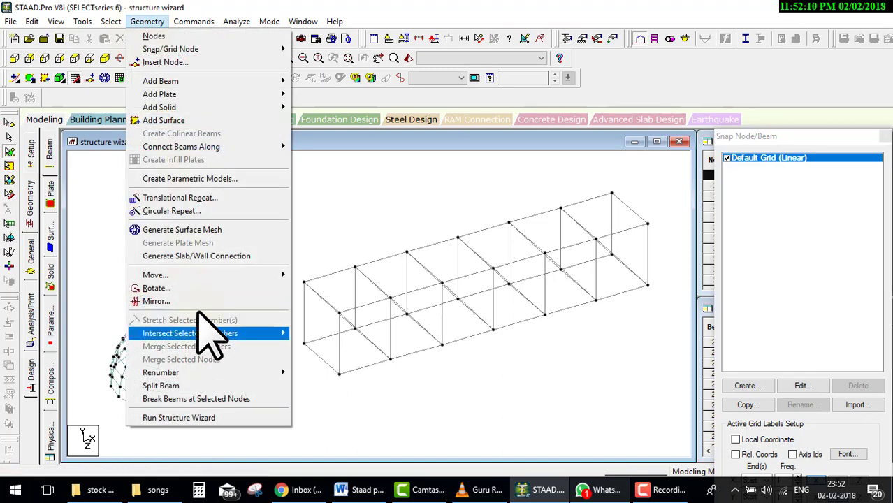
pyautogui.click(180, 417)
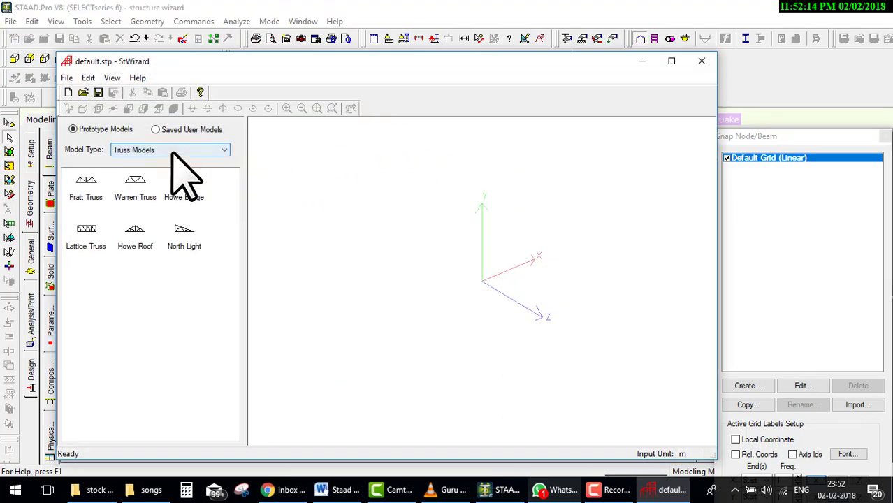
pyautogui.click(172, 152)
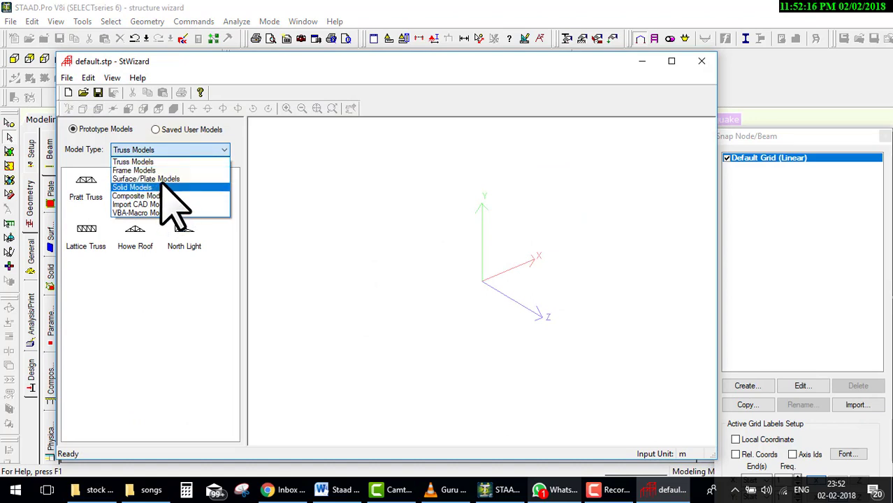
pyautogui.click(161, 179)
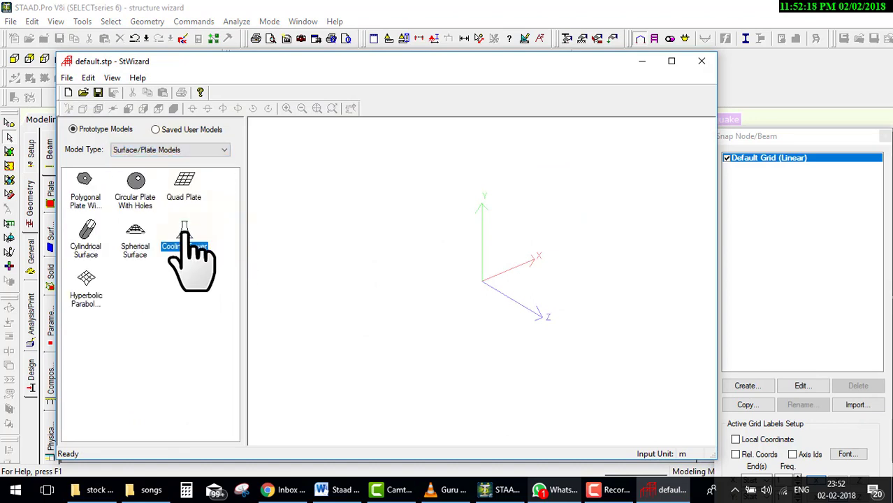
# - Generate the Cooling Tower mesh and rotate it to inspect its shape
pyautogui.moveTo(184, 225)
pyautogui.mouseDown()
pyautogui.moveTo(518, 302)
pyautogui.moveTo(554, 377)
pyautogui.moveTo(509, 309)
pyautogui.moveTo(489, 235)
pyautogui.moveTo(475, 248)
pyautogui.mouseUp()
pyautogui.click(425, 316)
pyautogui.moveTo(470, 294)
pyautogui.mouseDown()
pyautogui.moveTo(494, 259)
pyautogui.moveTo(451, 259)
pyautogui.moveTo(512, 264)
pyautogui.moveTo(517, 318)
pyautogui.moveTo(456, 359)
pyautogui.moveTo(492, 364)
pyautogui.moveTo(502, 259)
pyautogui.moveTo(495, 233)
pyautogui.moveTo(462, 234)
pyautogui.mouseUp()
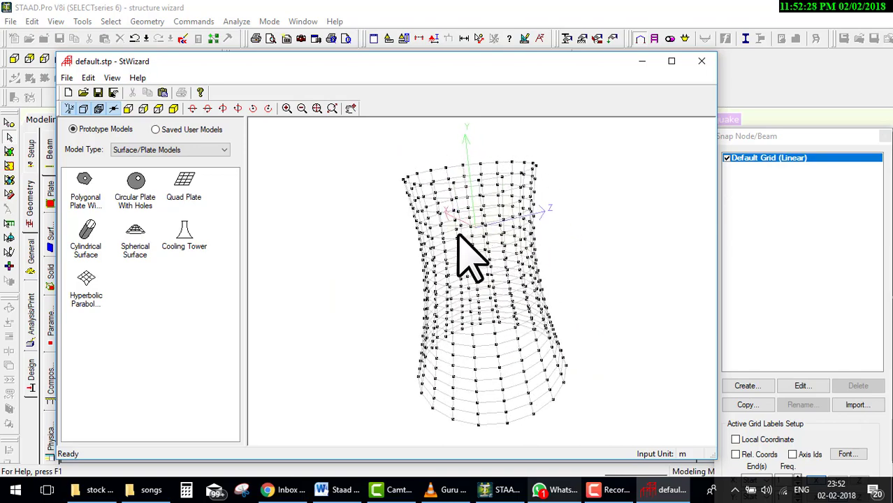
pyautogui.moveTo(568, 212); pyautogui.dragTo(477, 227)
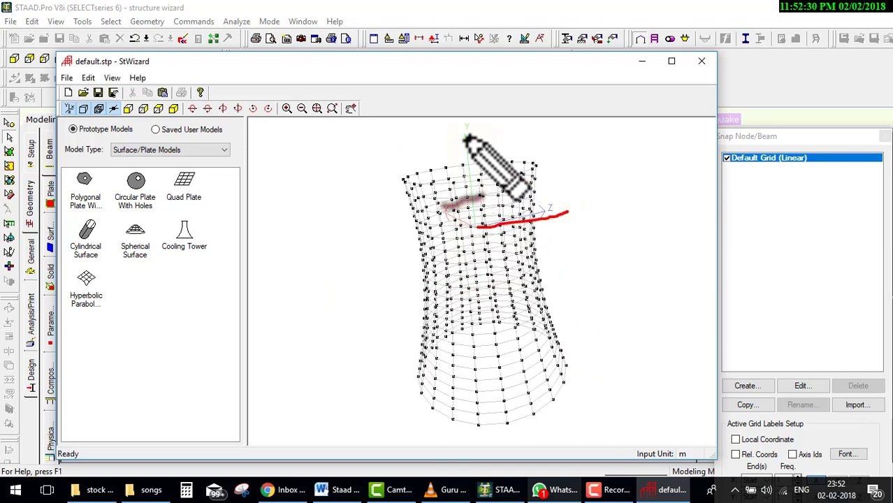
pyautogui.moveTo(466, 139)
pyautogui.mouseDown()
pyautogui.moveTo(478, 227)
pyautogui.moveTo(458, 220)
pyautogui.mouseUp()
pyautogui.moveTo(454, 148); pyautogui.dragTo(479, 148)
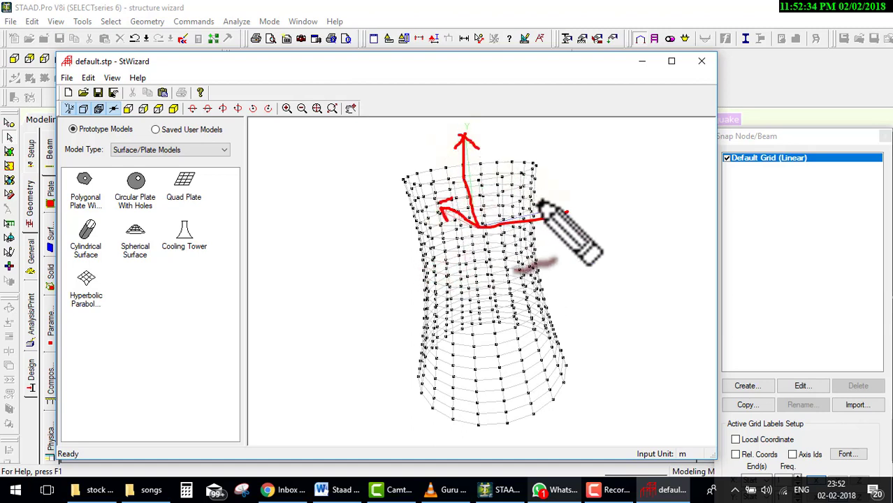
pyautogui.press('Escape')
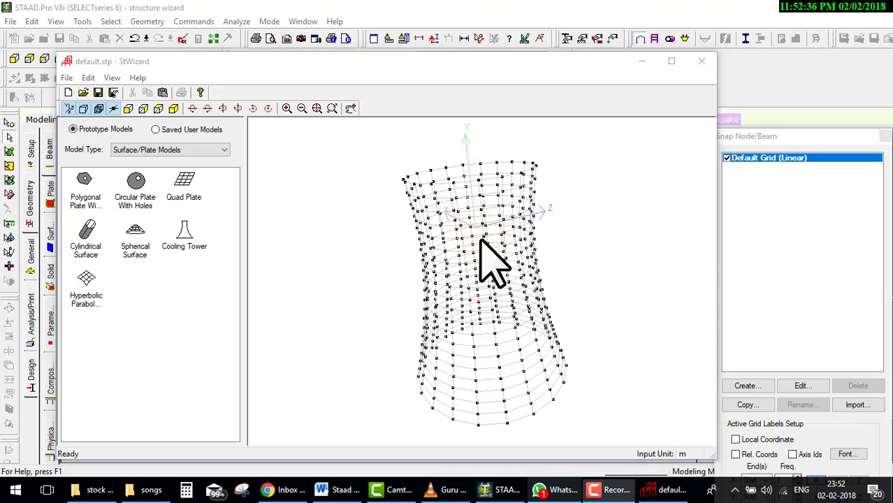
pyautogui.click(66, 77)
# - Transfer the cooling tower to STAAD.Pro and move the paste dialog aside to view the frame
pyautogui.click(137, 197)
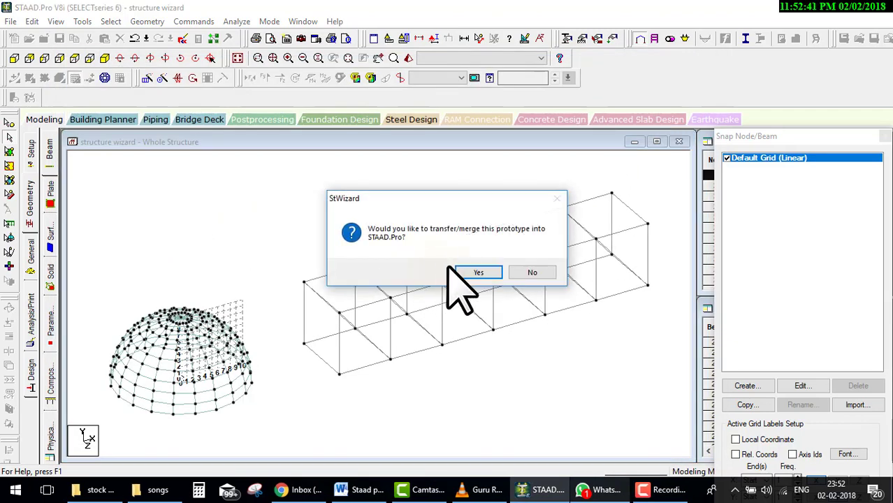
pyautogui.click(473, 272)
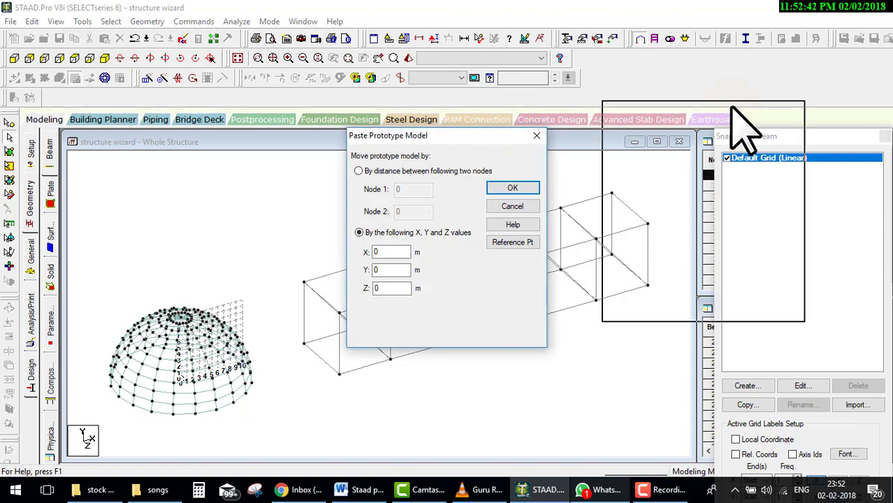
pyautogui.moveTo(485, 133); pyautogui.dragTo(742, 106)
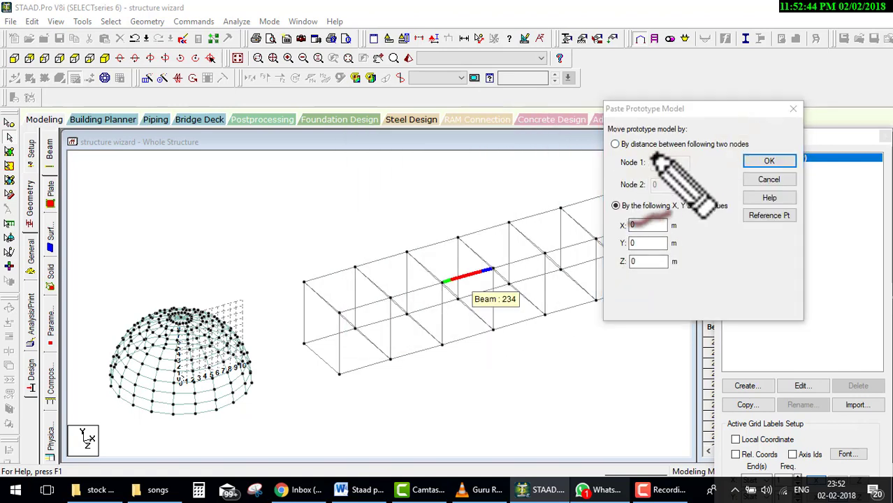
pyautogui.moveTo(703, 133); pyautogui.dragTo(650, 192)
pyautogui.moveTo(633, 265); pyautogui.dragTo(668, 259)
pyautogui.moveTo(649, 199)
pyautogui.mouseDown()
pyautogui.moveTo(753, 144)
pyautogui.moveTo(664, 136)
pyautogui.moveTo(624, 164)
pyautogui.mouseUp()
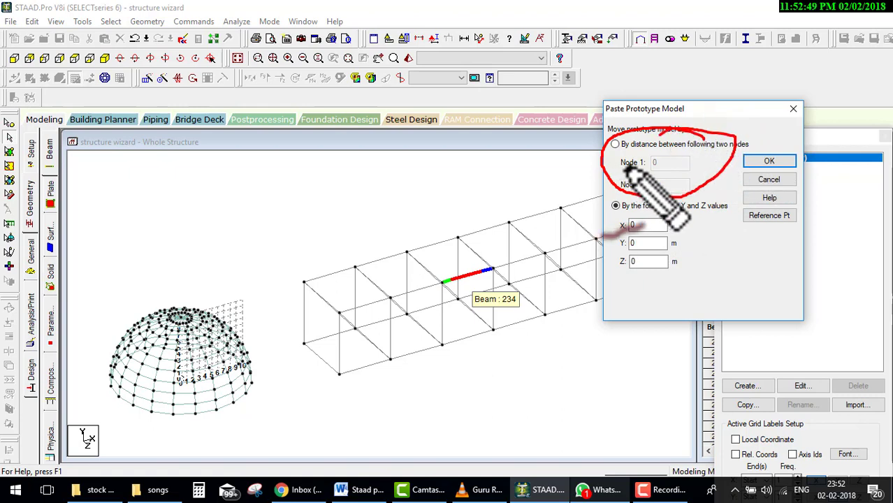
pyautogui.press('Escape')
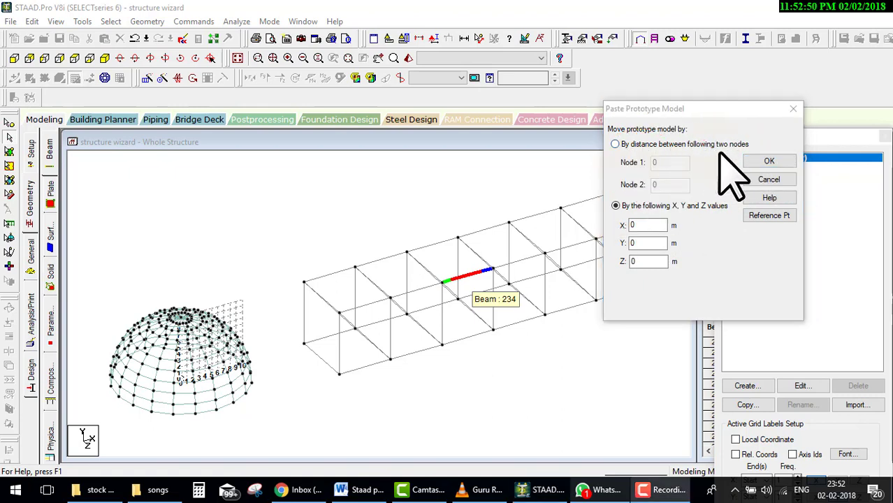
# - Try the two-node distance placement, then cancel the reference picker and the paste
pyautogui.click(615, 144)
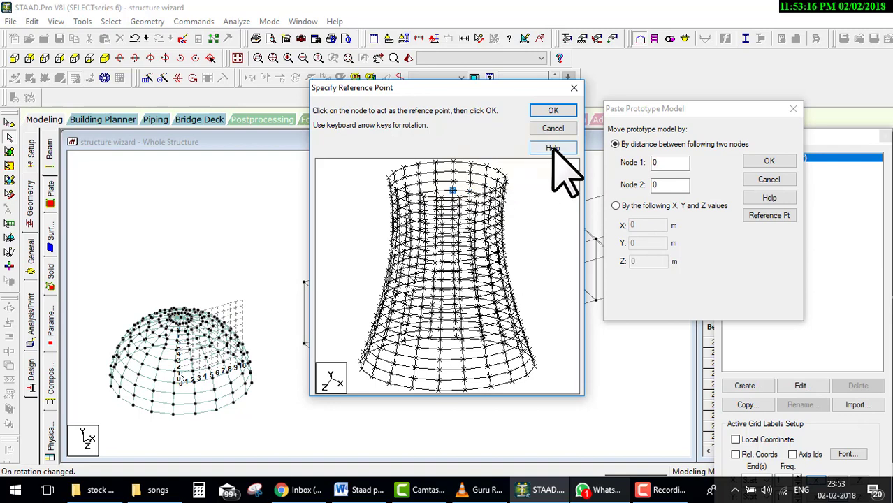
pyautogui.click(552, 130)
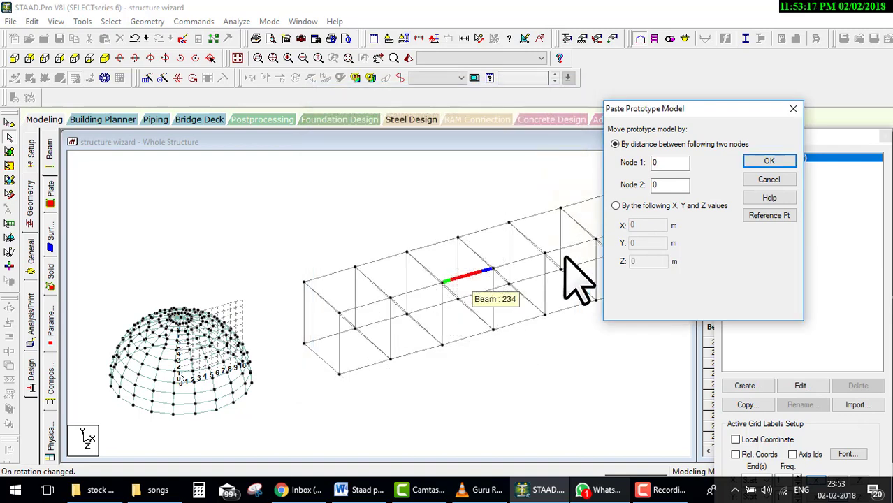
pyautogui.click(781, 180)
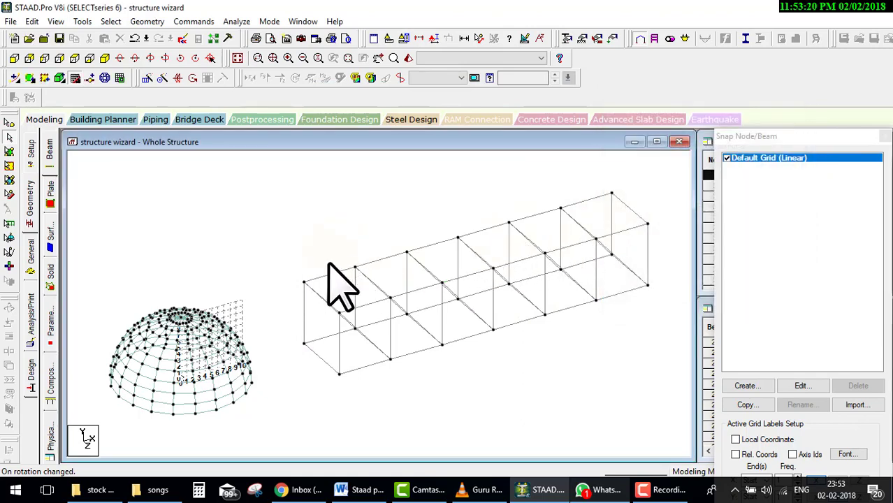
# - Inspect the node details of nodes 209 and 210, reading node 210 at X 28.333, Y 10
pyautogui.keyDown('ctrl'); pyautogui.moveTo(338, 281); pyautogui.dragTo(321, 298, button='middle'); pyautogui.keyUp('ctrl')
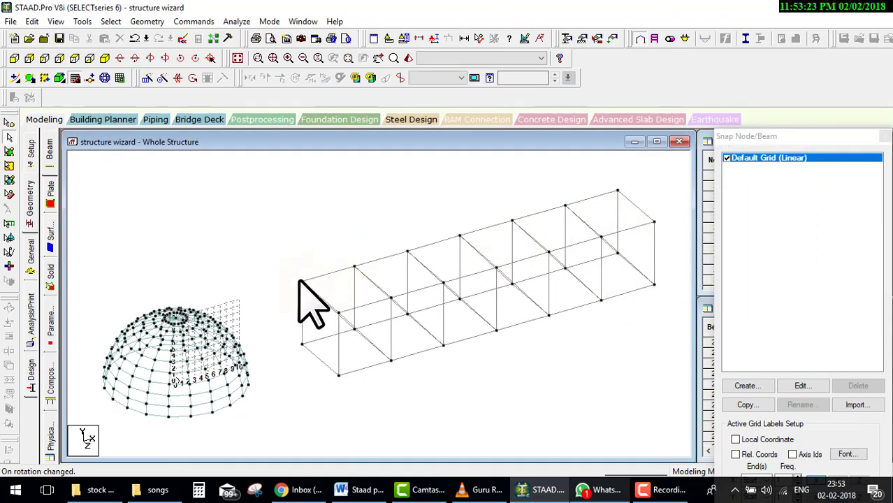
pyautogui.click(9, 120)
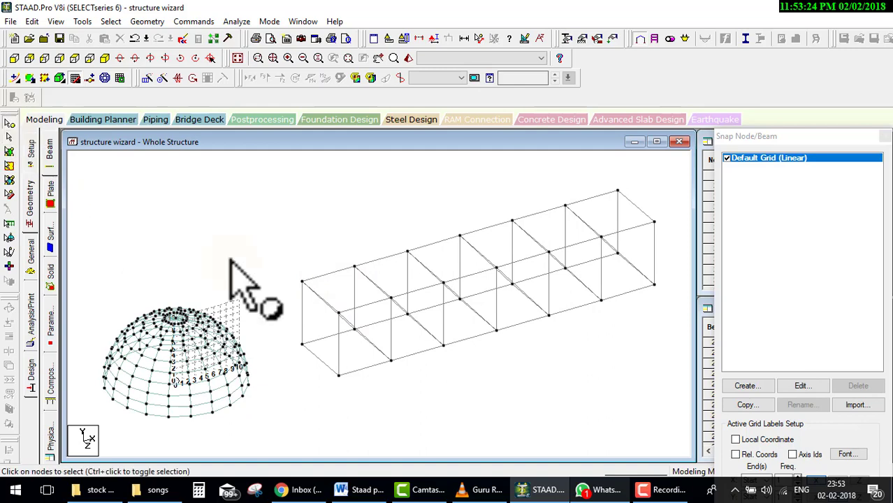
pyautogui.doubleClick(302, 282)
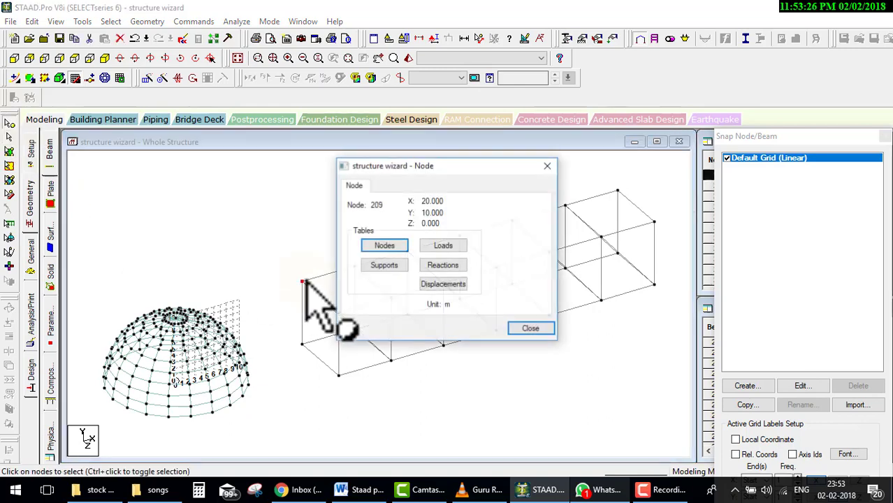
pyautogui.click(534, 329)
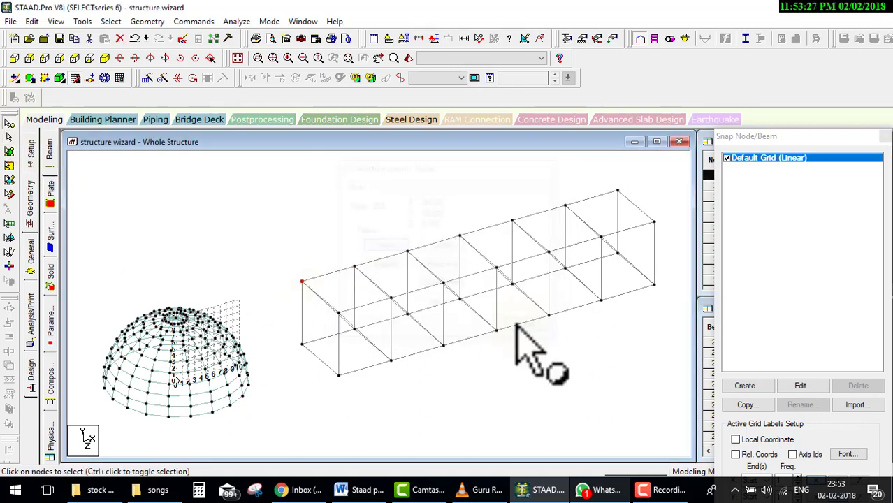
pyautogui.doubleClick(353, 264)
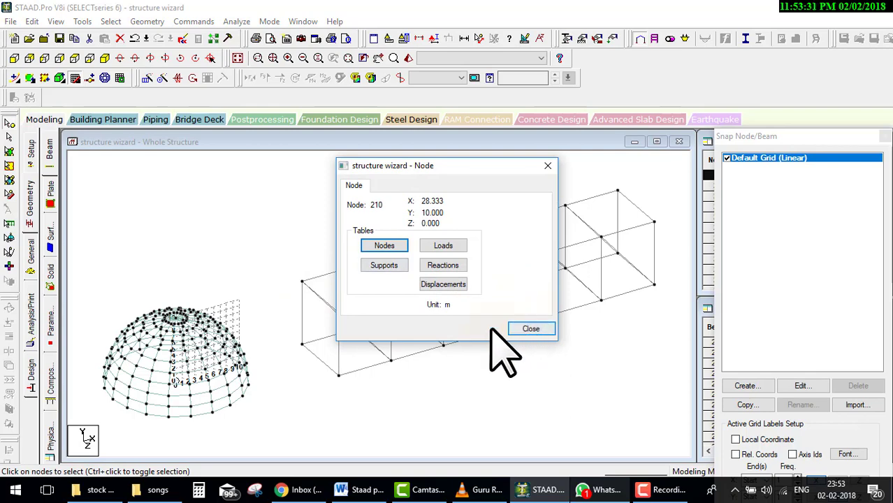
pyautogui.moveTo(370, 190); pyautogui.dragTo(358, 208)
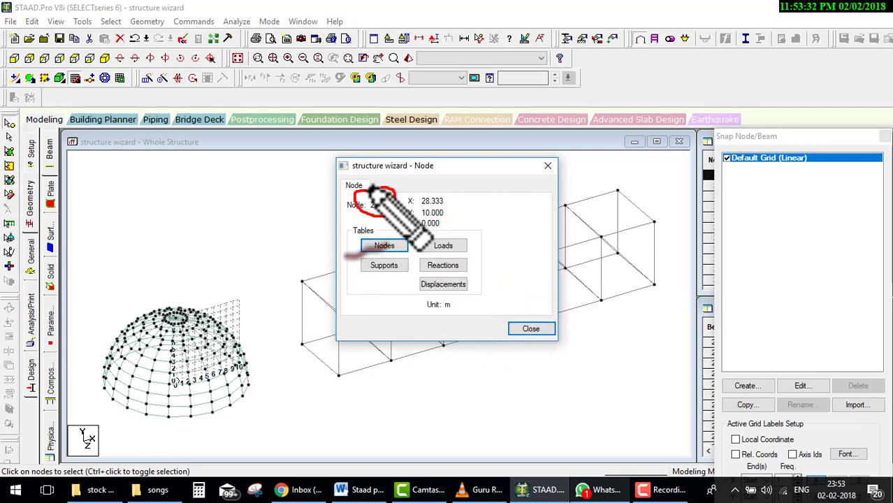
pyautogui.click(533, 328)
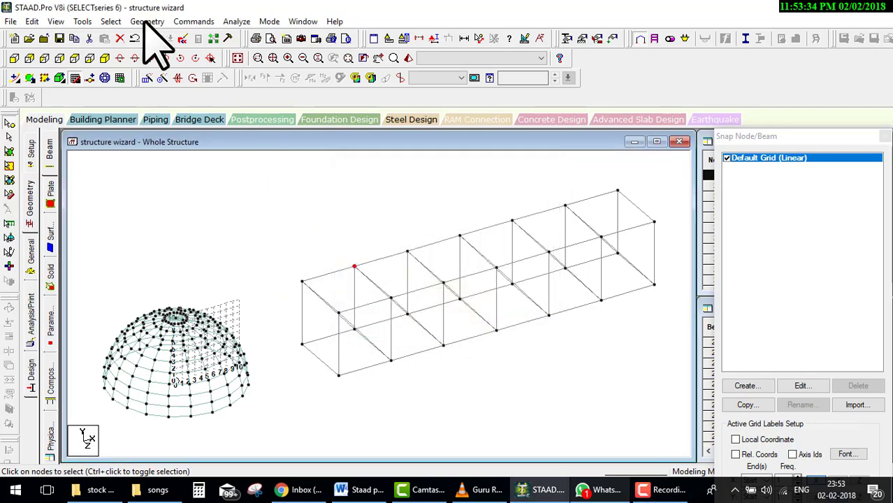
# - Relaunch the structure wizard and regenerate the Cooling Tower surface mesh
pyautogui.click(146, 21)
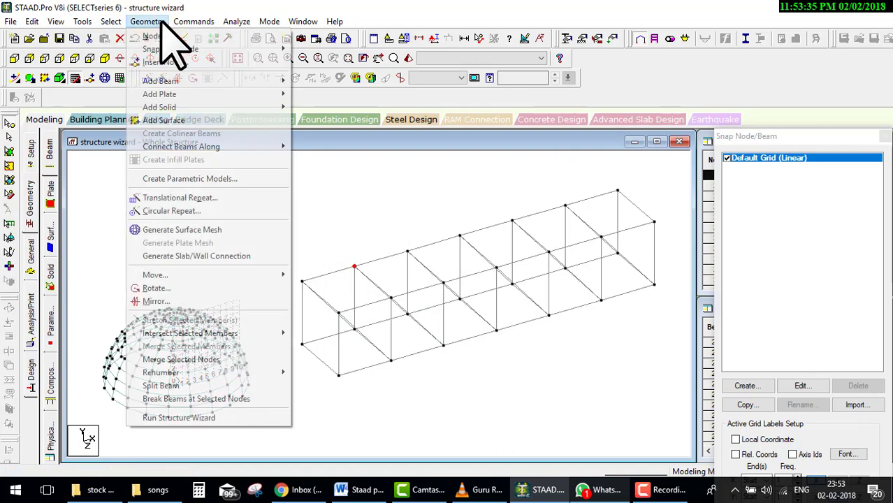
pyautogui.click(210, 417)
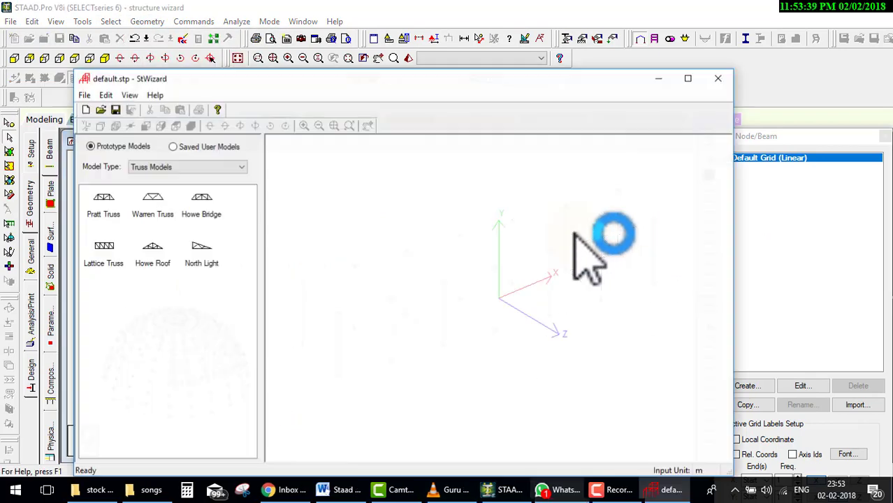
pyautogui.click(215, 165)
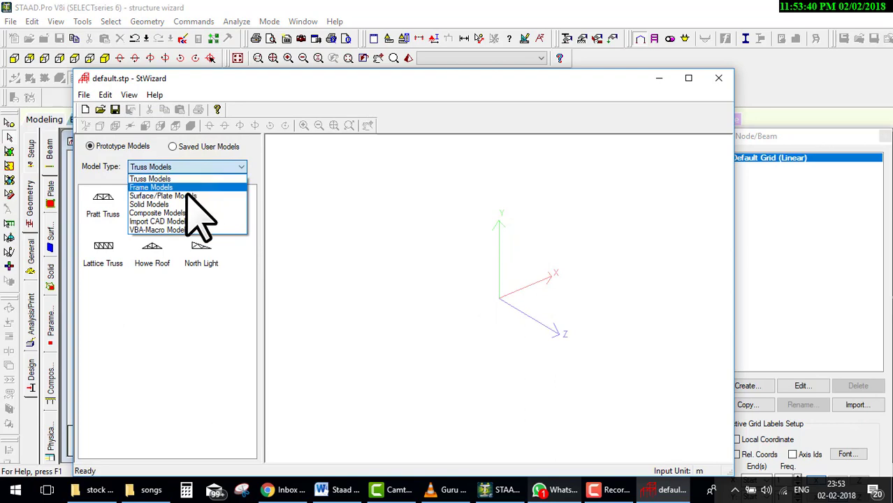
pyautogui.click(189, 194)
pyautogui.click(202, 244)
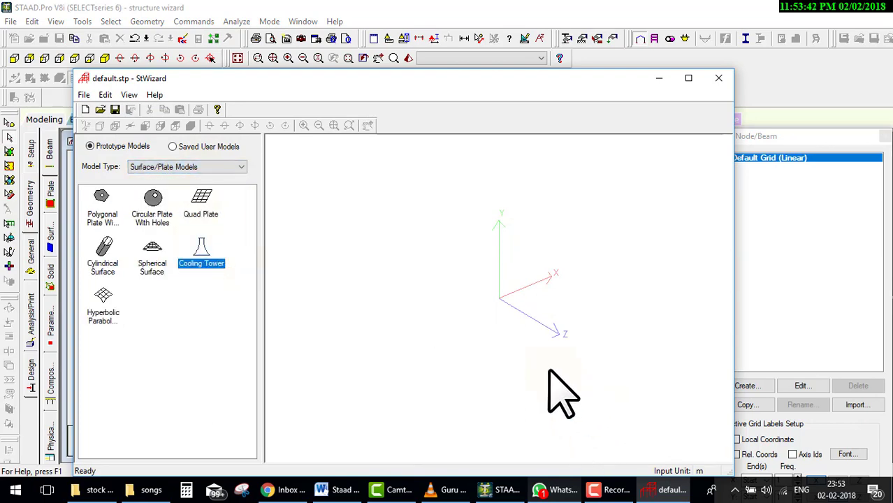
pyautogui.moveTo(202, 245); pyautogui.dragTo(441, 332)
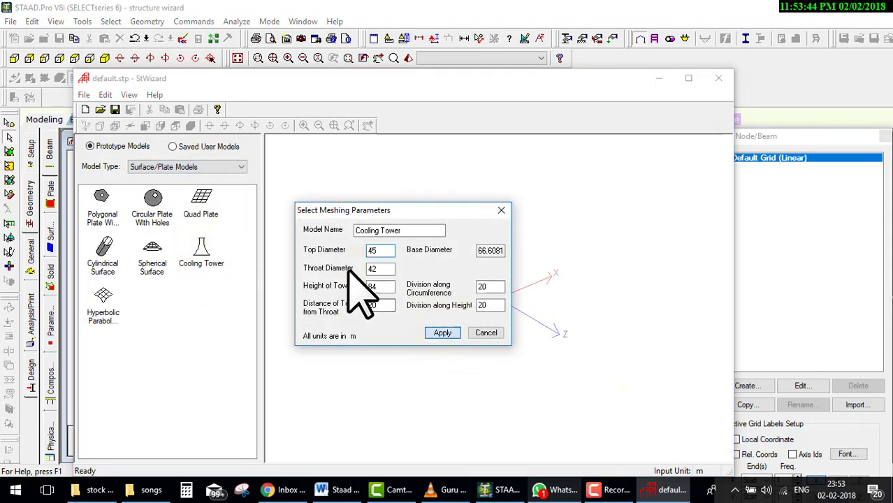
pyautogui.press('Return')
# - Send the cooling tower mesh to the STAAD.Pro model for pasting
pyautogui.click(83, 94)
pyautogui.click(148, 187)
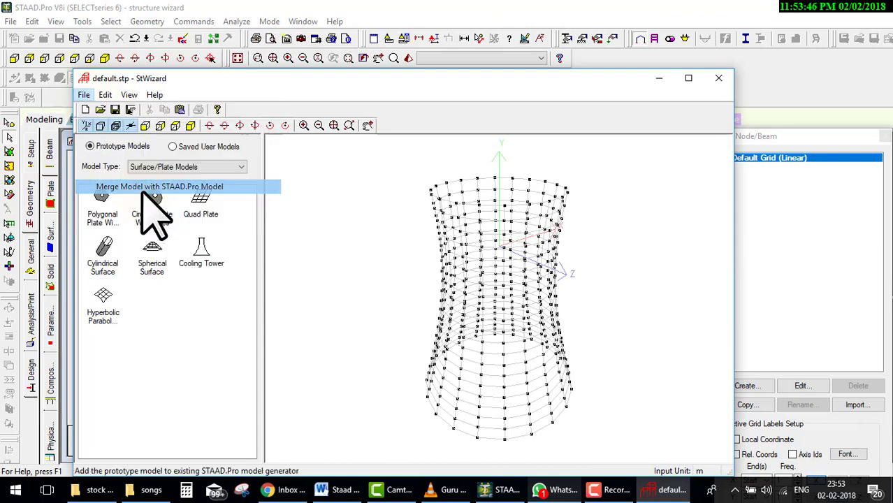
pyautogui.click(475, 272)
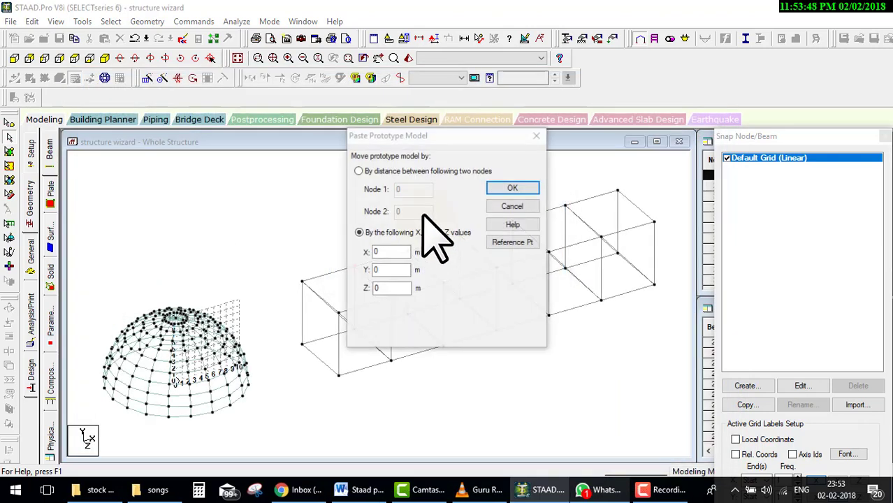
# - Paste the cooling tower using two-node distance placement from node 209
pyautogui.click(360, 171)
pyautogui.click(412, 207)
pyautogui.write('210')
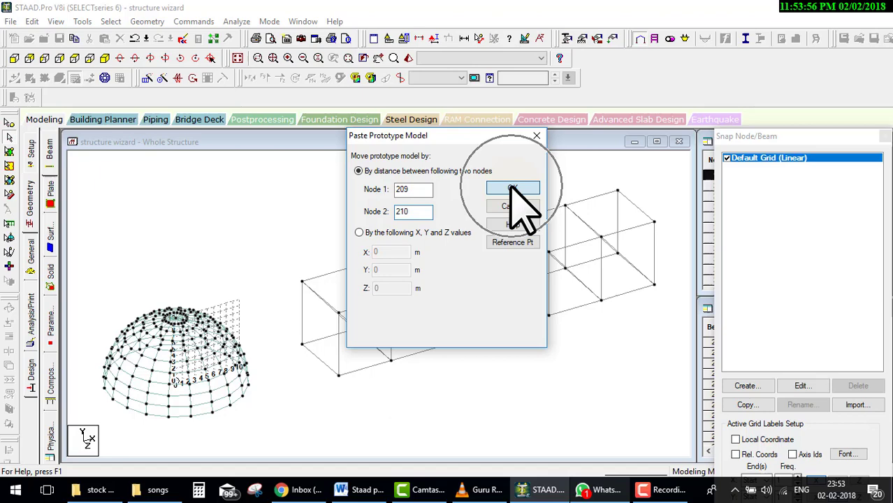
pyautogui.click(514, 190)
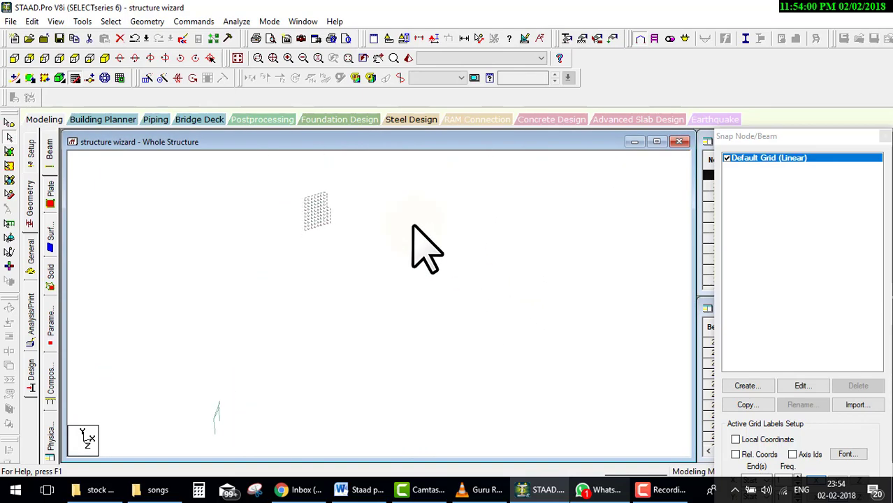
pyautogui.moveTo(409, 219)
pyautogui.mouseDown(button='middle')
pyautogui.moveTo(426, 370)
pyautogui.moveTo(383, 332)
pyautogui.mouseUp(button='middle')
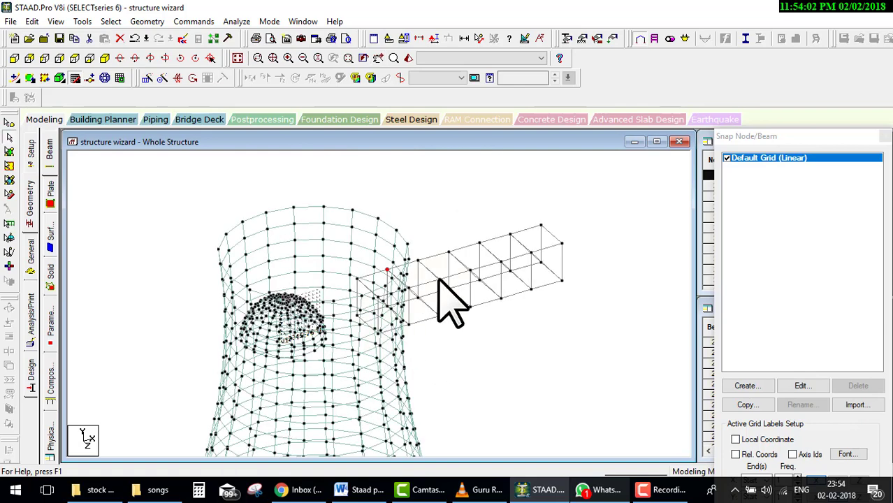
# - Render the tower, dome and frame as solid surfaces and rotate the rendered view to look from above
pyautogui.click(409, 59)
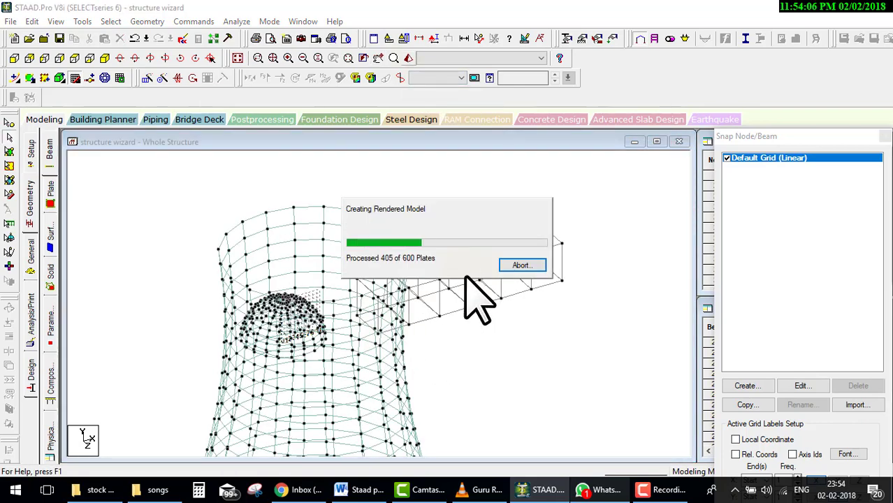
pyautogui.moveTo(494, 314); pyautogui.dragTo(489, 335)
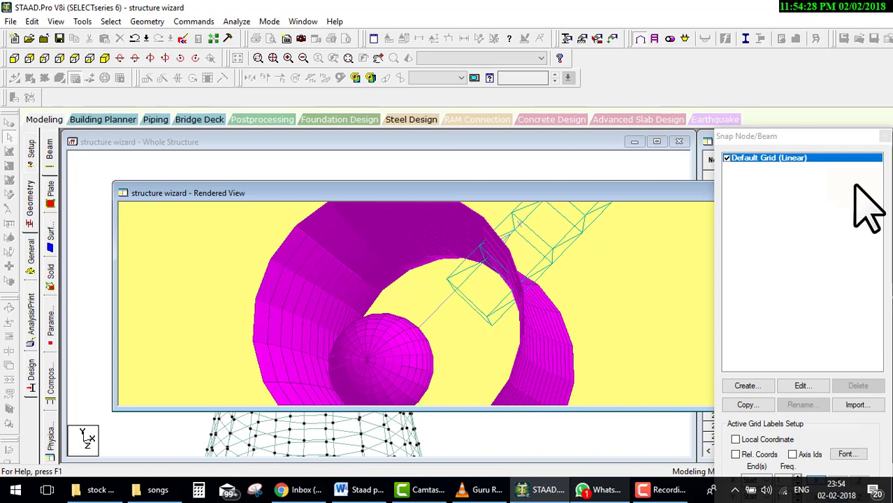
pyautogui.moveTo(514, 190); pyautogui.dragTo(463, 194)
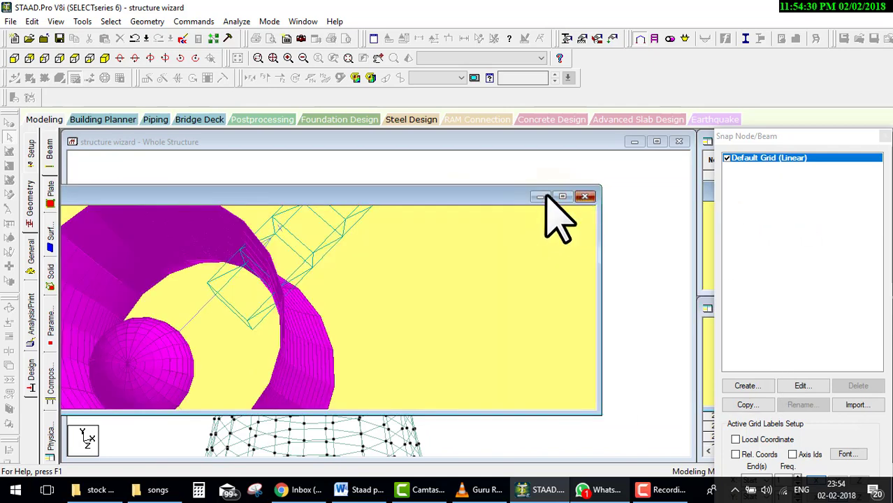
# - Close the rendered view and centre the tower rings in a top plan view
pyautogui.click(544, 196)
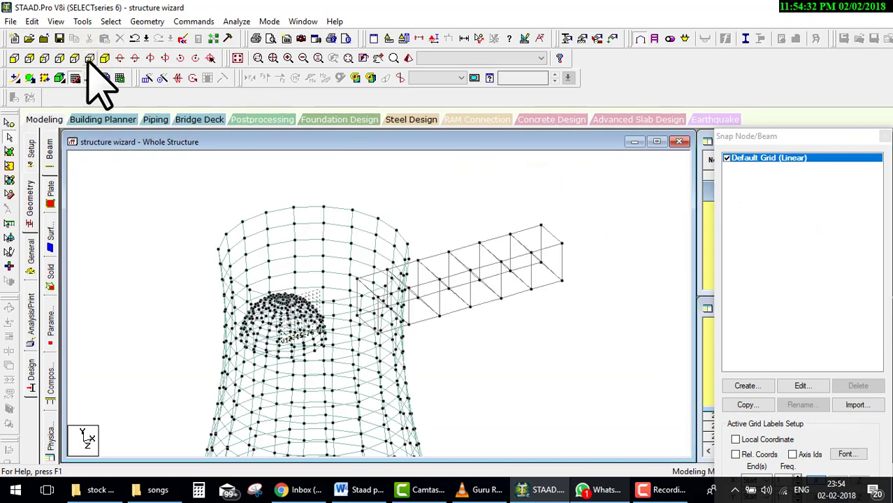
pyautogui.click(89, 58)
pyautogui.moveTo(359, 309); pyautogui.dragTo(435, 251, button='middle')
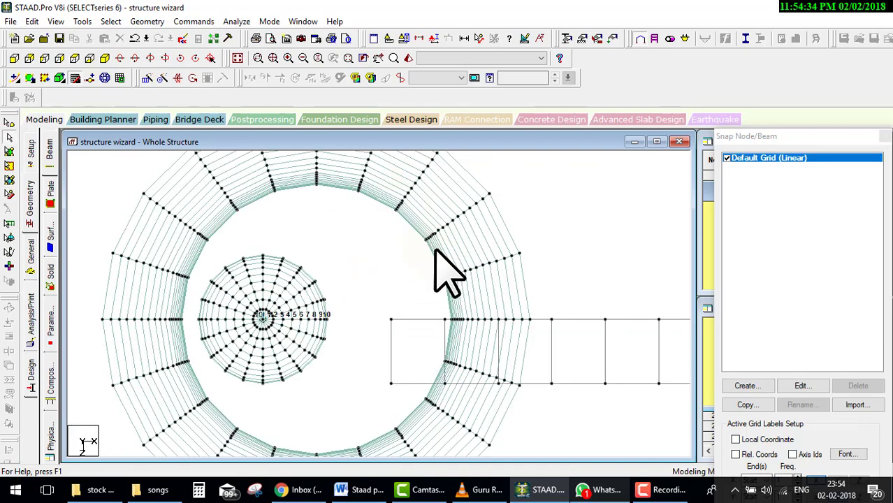
pyautogui.scroll(-1, 412, 321)
pyautogui.moveTo(427, 387); pyautogui.dragTo(439, 339, button='middle')
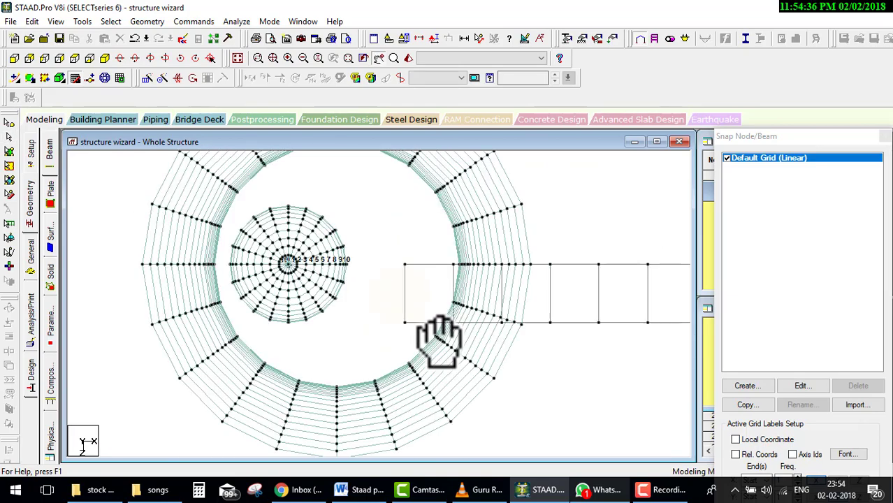
pyautogui.moveTo(365, 289); pyautogui.dragTo(376, 294, button='middle')
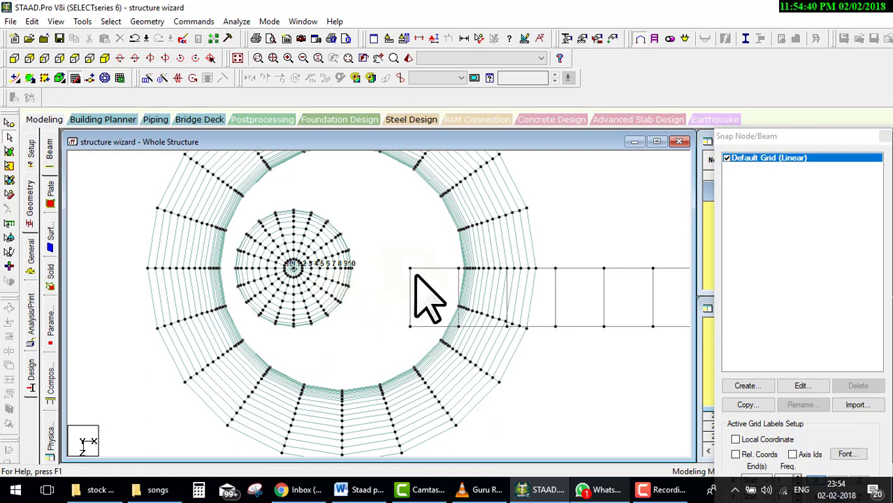
pyautogui.moveTo(415, 275); pyautogui.dragTo(416, 286, button='middle')
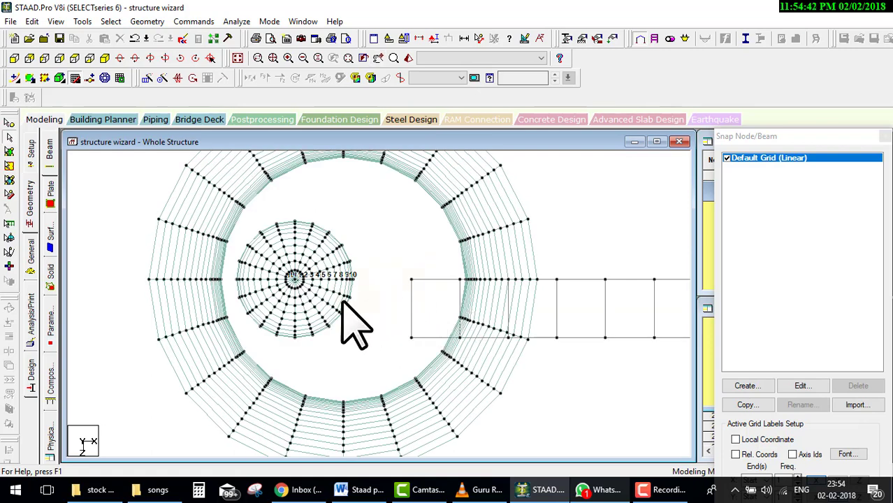
# - Show the structure in a front elevation, repositioned and zoomed to fit
pyautogui.click(14, 58)
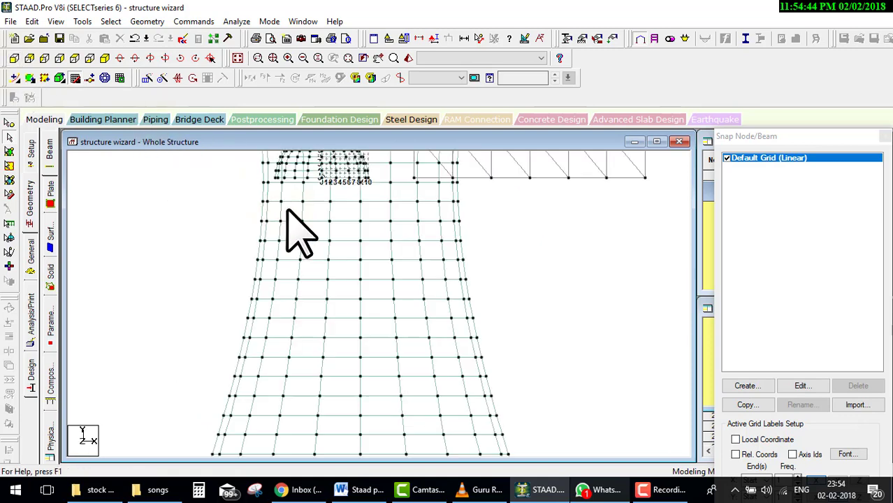
pyautogui.moveTo(295, 229); pyautogui.dragTo(411, 370, button='middle')
pyautogui.moveTo(409, 300); pyautogui.dragTo(437, 339, button='middle')
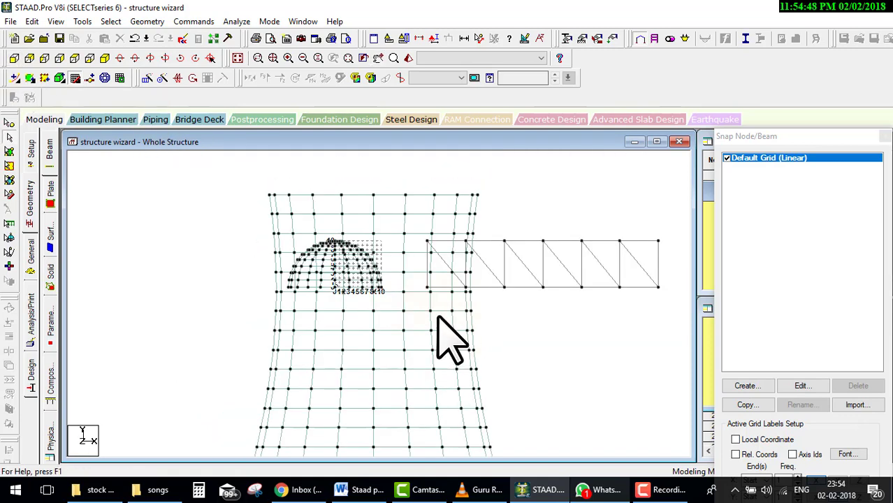
pyautogui.scroll(1, 438, 318)
pyautogui.scroll(1, 437, 318)
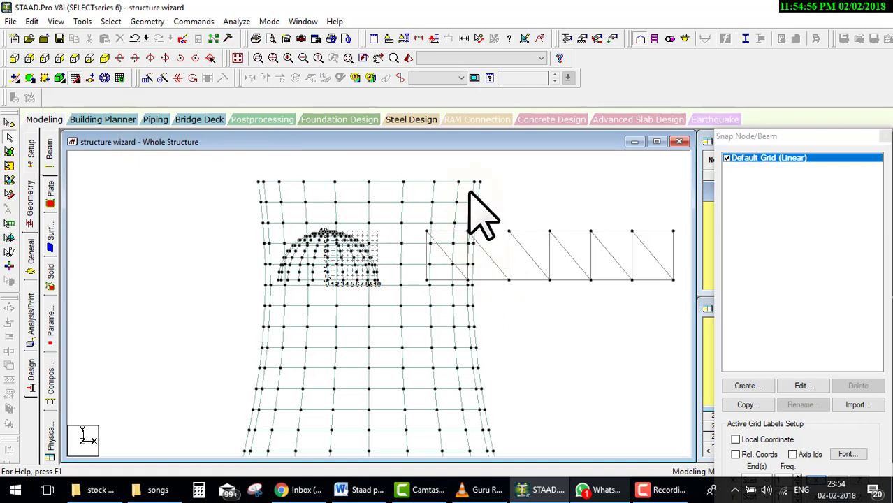
# - Window-select and delete the truss frame's 64 beams
pyautogui.moveTo(581, 395); pyautogui.dragTo(383, 250)
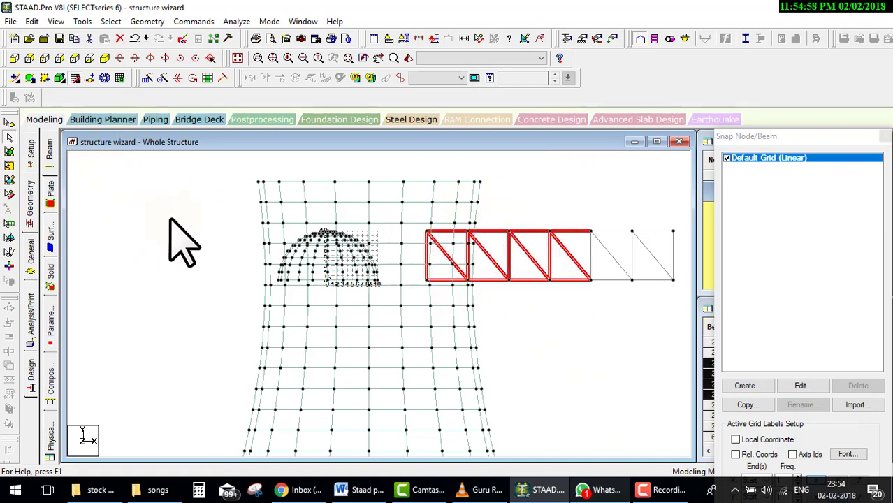
pyautogui.press('Delete')
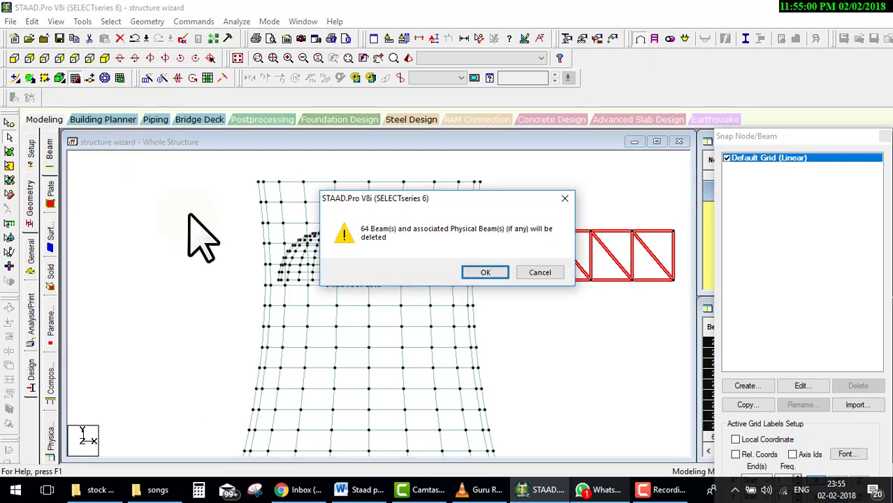
pyautogui.press('Return')
# - Delete all 600 plates and fit the whole 0–10 grid in view
pyautogui.click(9, 151)
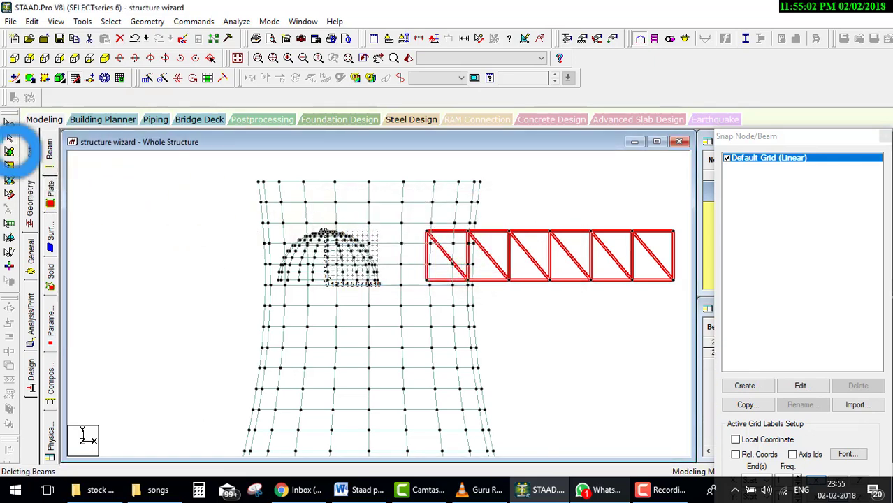
pyautogui.hotkey('ctrl', 'a')
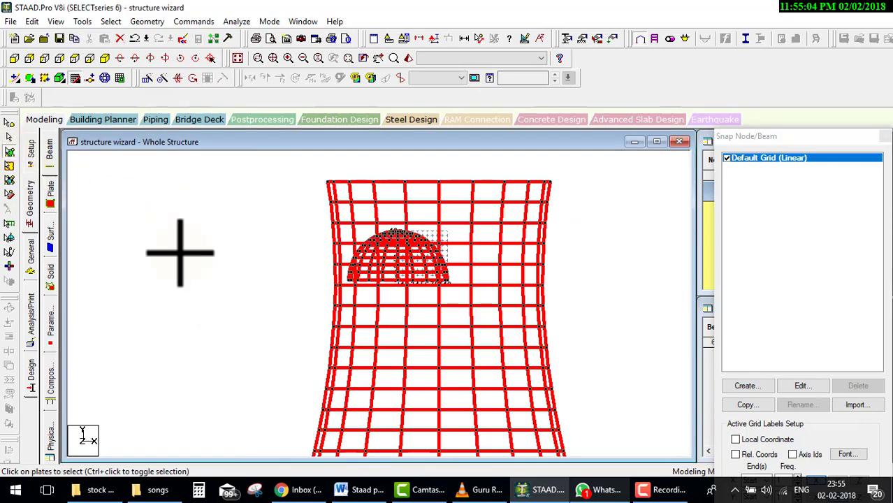
pyautogui.press('Delete')
pyautogui.press('Return')
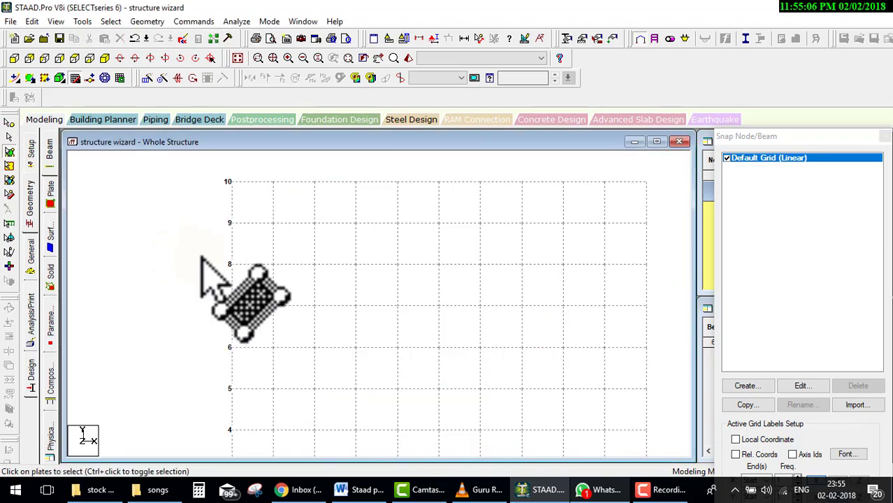
pyautogui.scroll(-2, 309, 283)
pyautogui.scroll(-2, 425, 320)
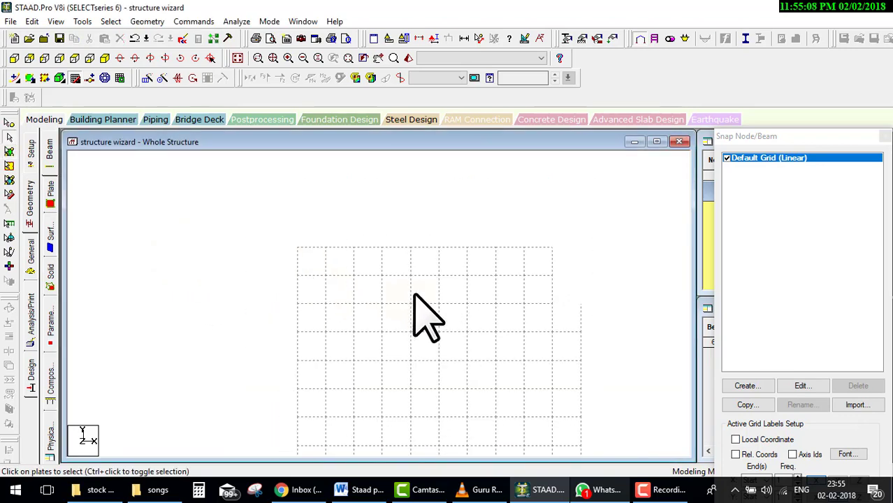
pyautogui.moveTo(484, 284); pyautogui.dragTo(454, 231, button='middle')
# - Draw a 10 m snap-grid beam from the origin to X 10
pyautogui.click(885, 136)
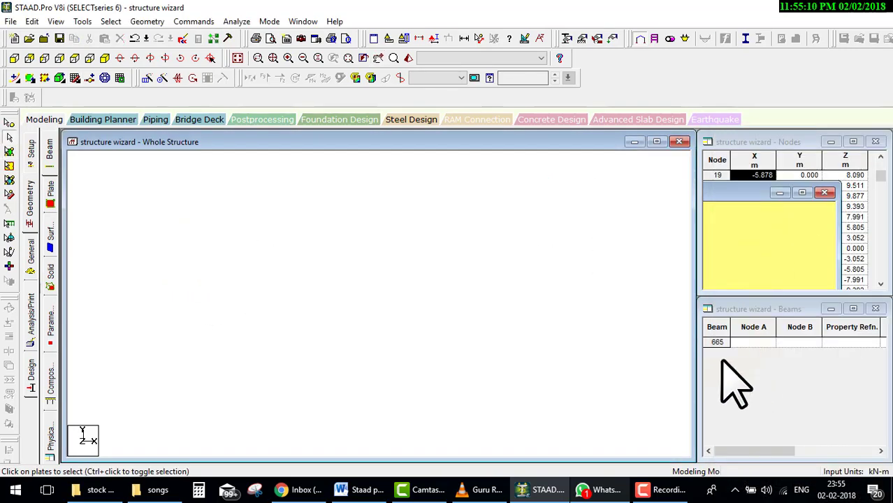
pyautogui.click(89, 79)
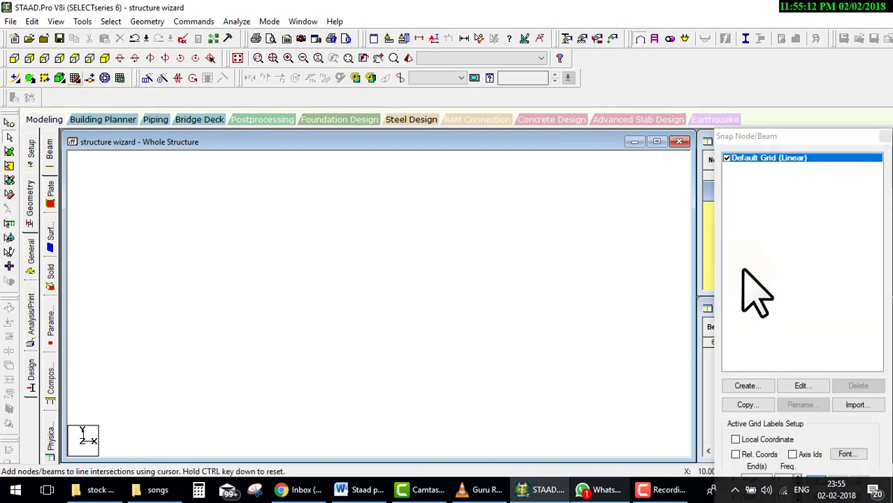
pyautogui.click(255, 428)
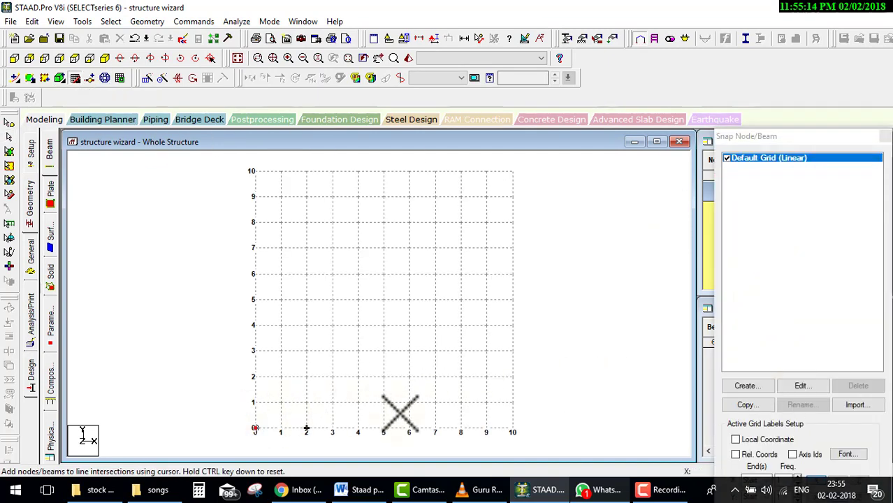
pyautogui.click(512, 428)
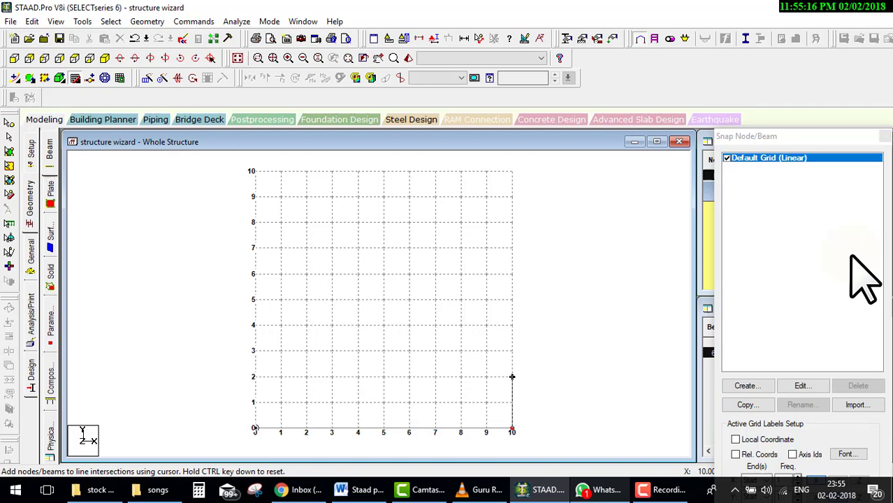
# - Close the snap grid and launch the Structure Wizard from the Geometry menu
pyautogui.click(886, 136)
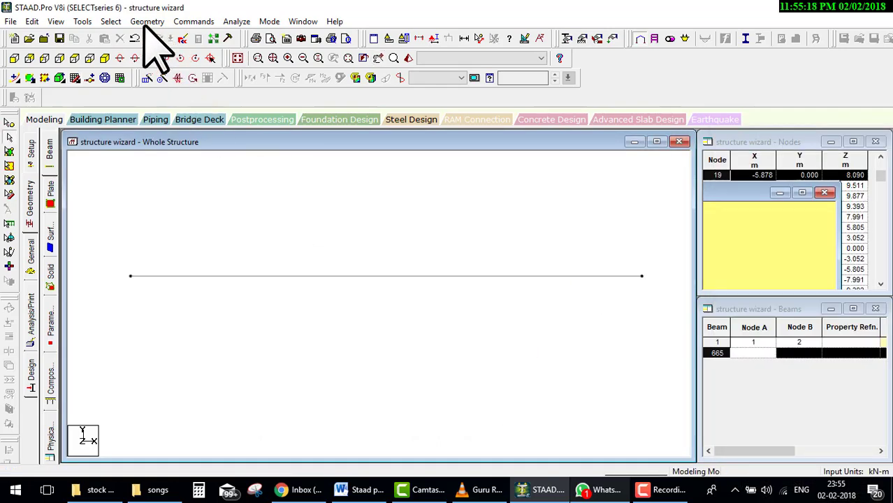
pyautogui.click(147, 22)
pyautogui.click(187, 414)
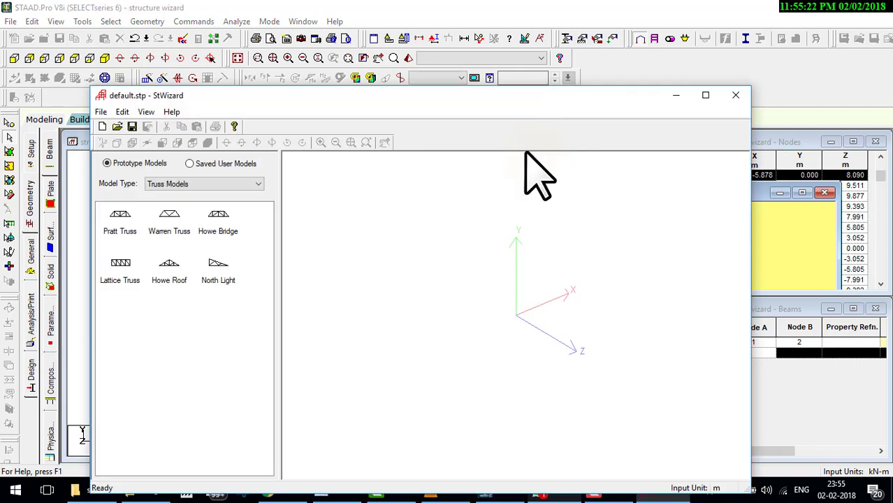
# - Create a Bay Frame prototype under Frame Models and inspect it in 3D
pyautogui.click(196, 185)
pyautogui.click(174, 201)
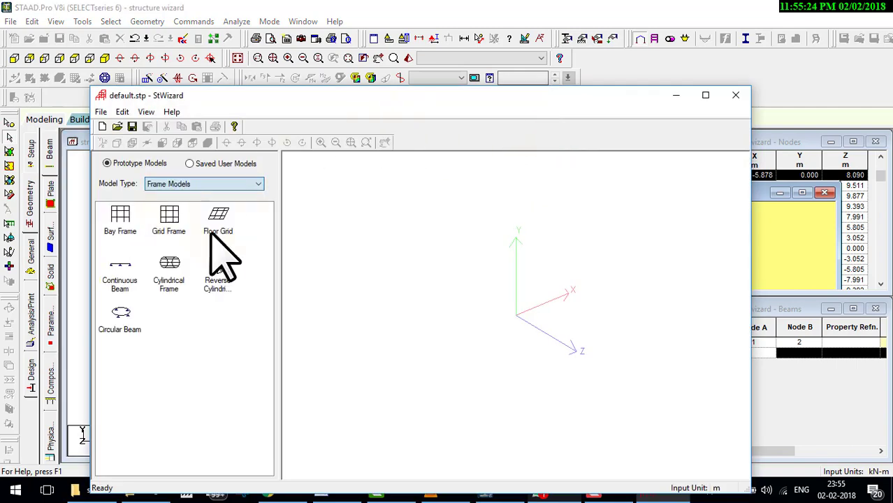
pyautogui.doubleClick(119, 217)
pyautogui.click(509, 284)
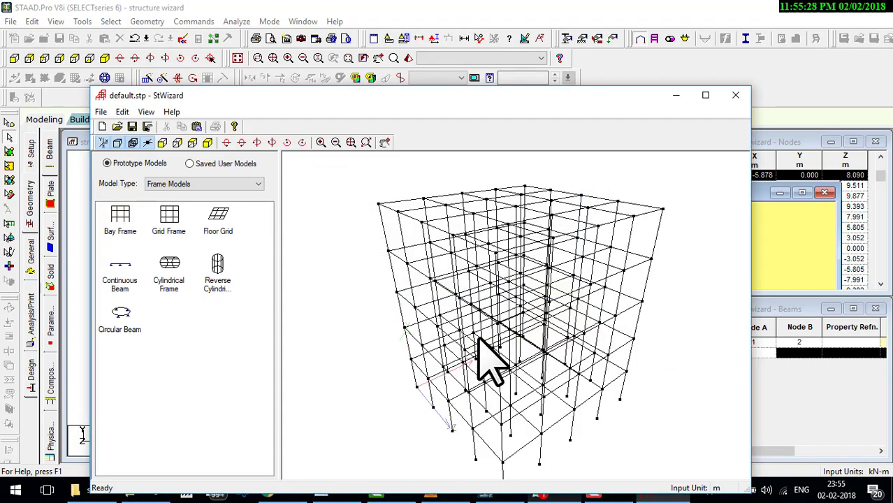
pyautogui.moveTo(478, 341)
pyautogui.mouseDown()
pyautogui.moveTo(504, 299)
pyautogui.moveTo(454, 255)
pyautogui.moveTo(427, 264)
pyautogui.moveTo(532, 274)
pyautogui.moveTo(525, 259)
pyautogui.moveTo(514, 295)
pyautogui.moveTo(503, 299)
pyautogui.mouseUp()
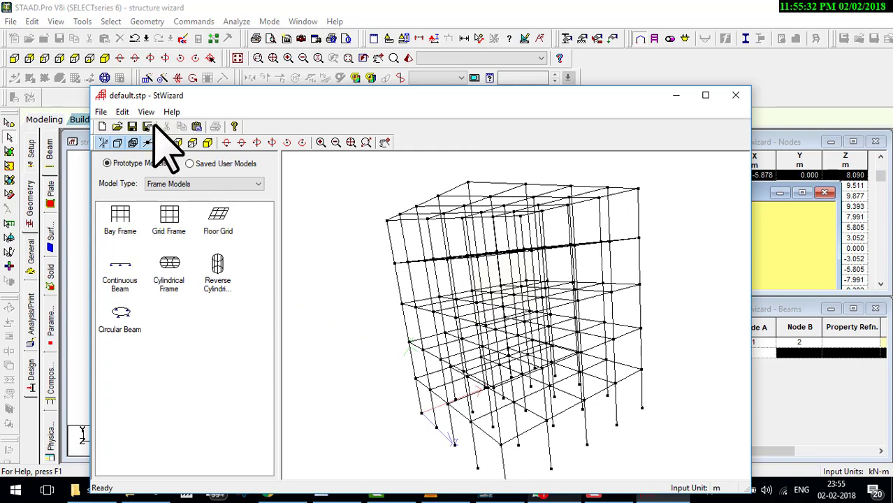
# - Merge the bay frame into the STAAD.Pro model and confirm the transfer
pyautogui.click(103, 114)
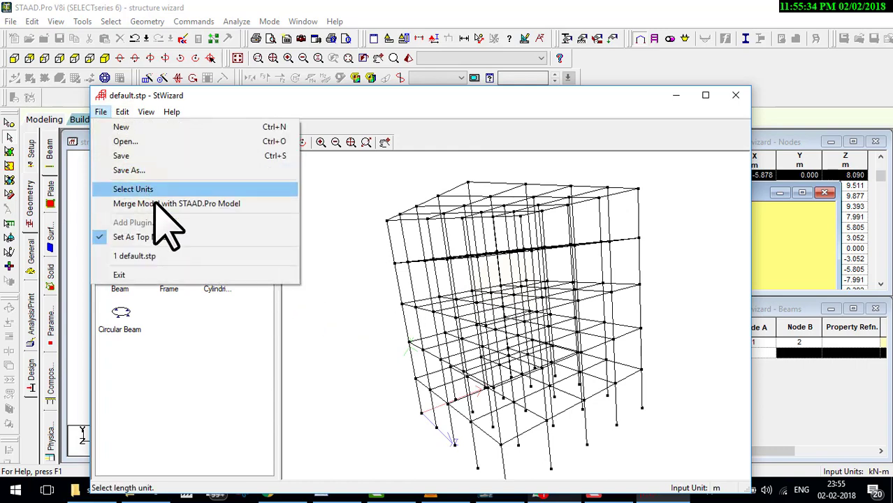
pyautogui.click(155, 206)
pyautogui.click(468, 271)
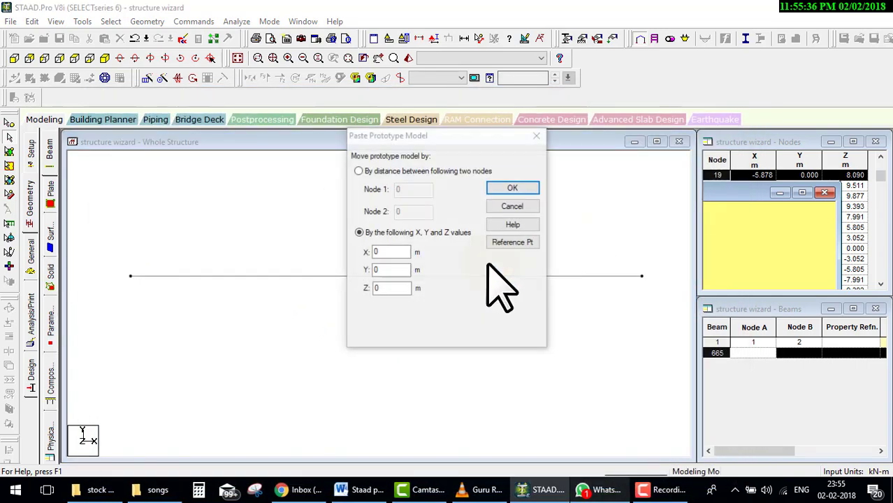
# - Paste the bay frame by distance between two nodes with Node 1 = 1, ignoring duplicate nodes
pyautogui.click(402, 172)
pyautogui.moveTo(462, 138); pyautogui.dragTo(594, 71)
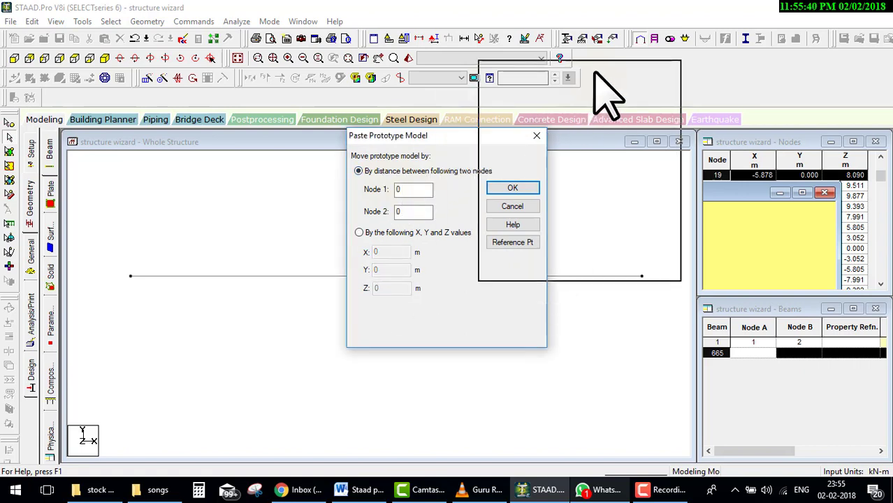
pyautogui.write('1')
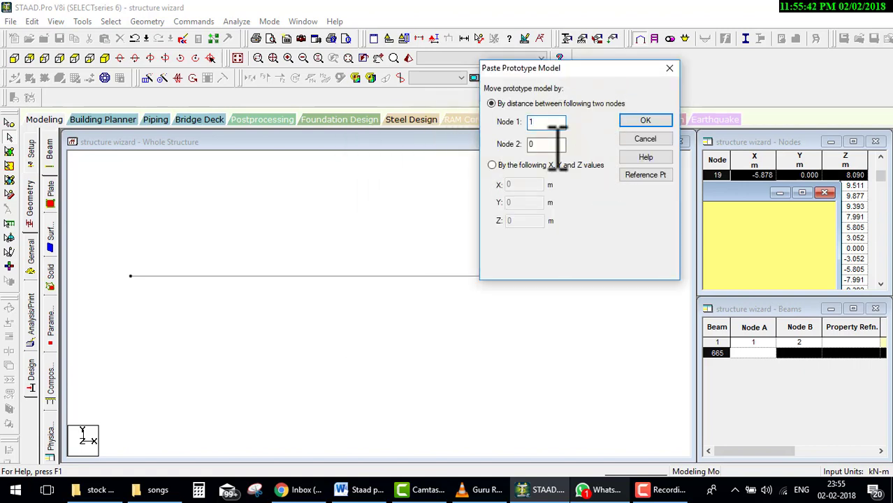
pyautogui.click(634, 123)
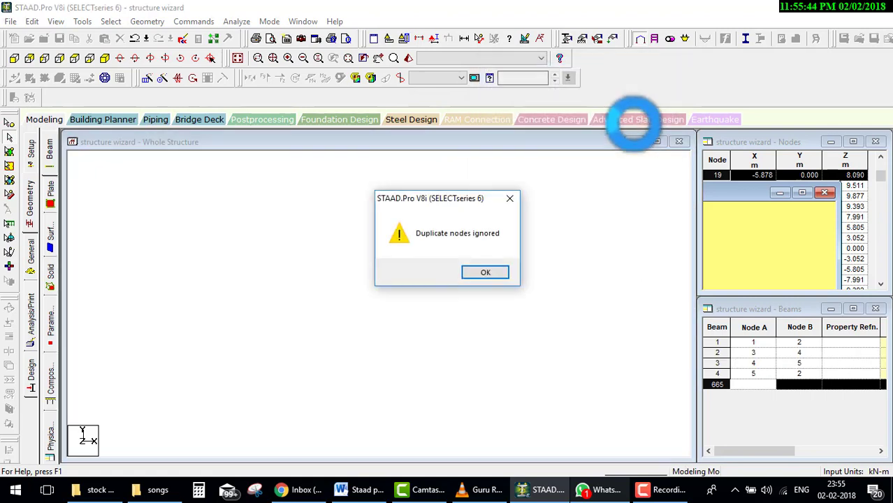
pyautogui.click(489, 272)
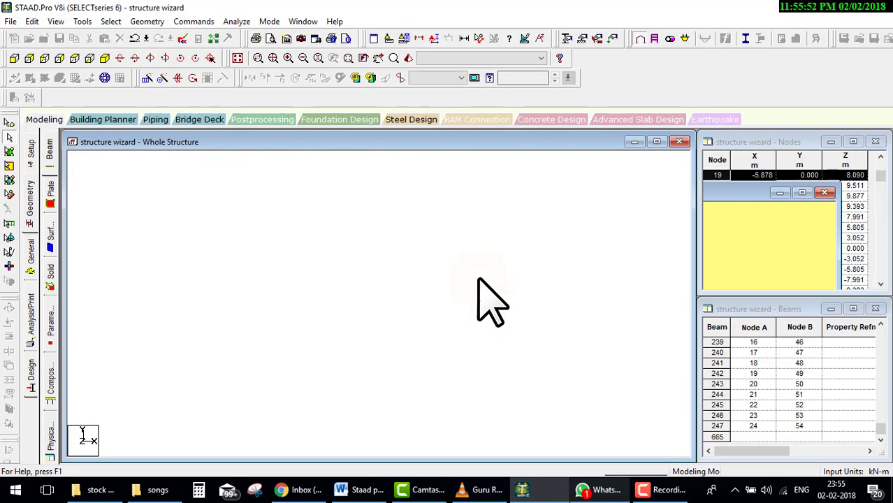
# - Centre the merged structure and show it in an isometric 3D view
pyautogui.scroll(1, 357, 424)
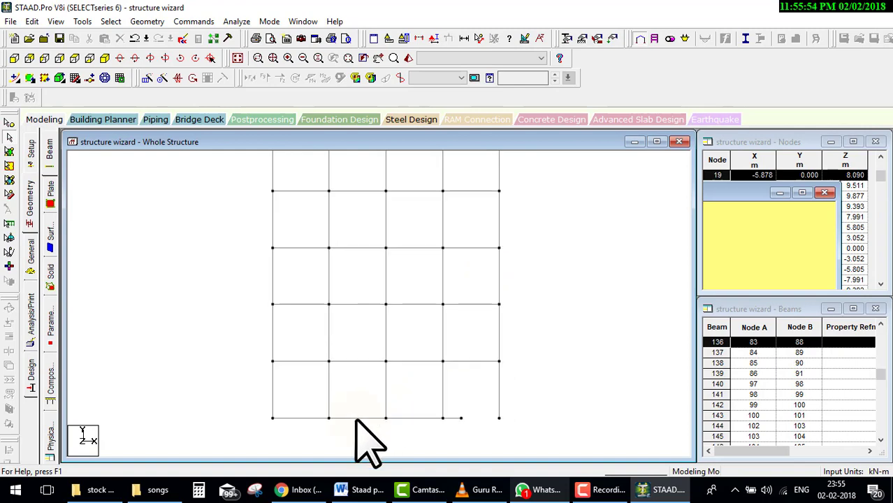
pyautogui.moveTo(373, 428); pyautogui.dragTo(431, 404, button='middle')
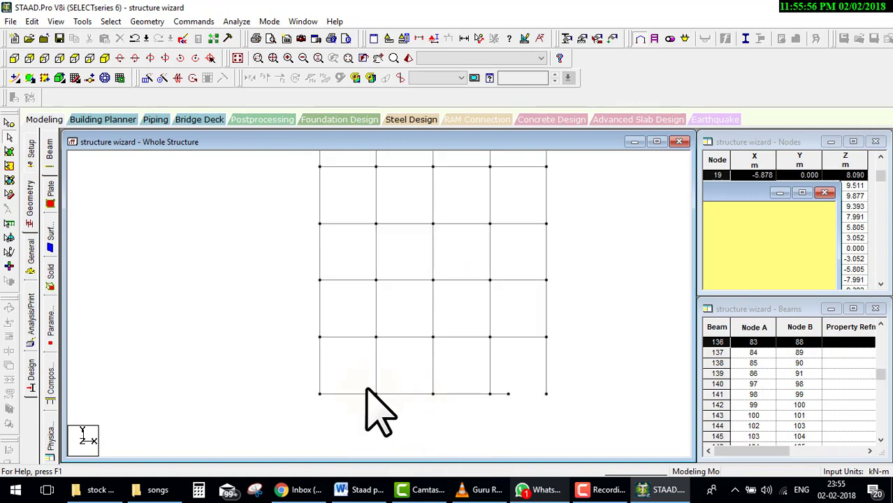
pyautogui.click(109, 81)
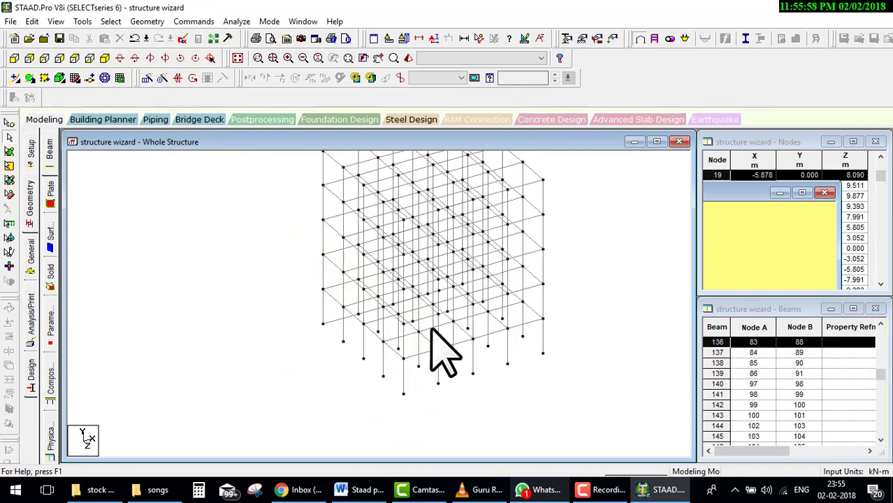
pyautogui.scroll(1, 351, 351)
pyautogui.scroll(1, 292, 340)
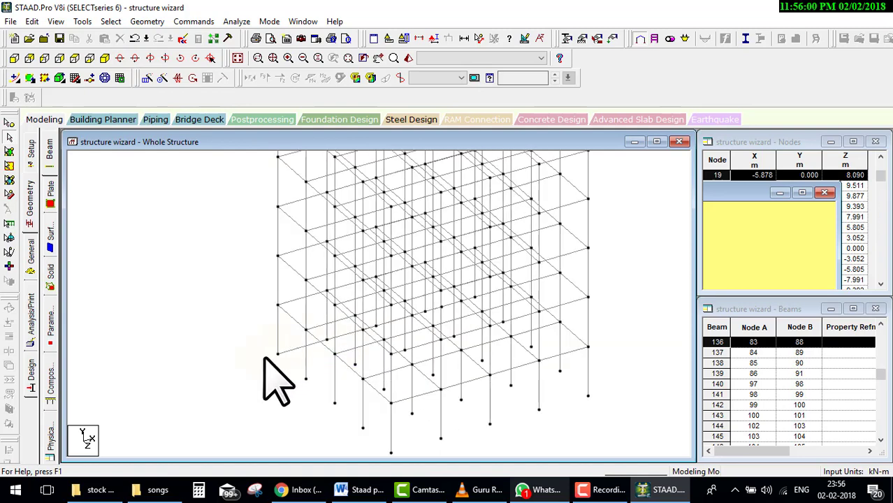
# - Read the coordinates of node 1 at the origin and node 3 at X = 3 m
pyautogui.click(8, 122)
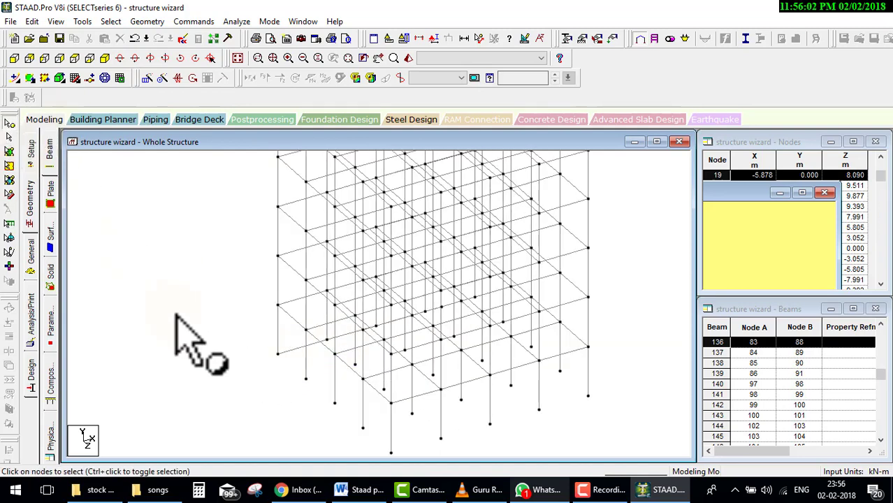
pyautogui.doubleClick(279, 354)
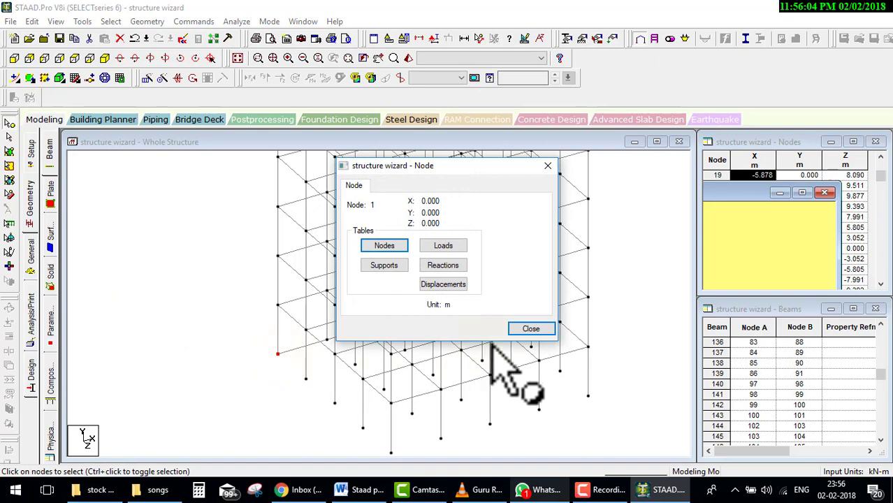
pyautogui.click(543, 333)
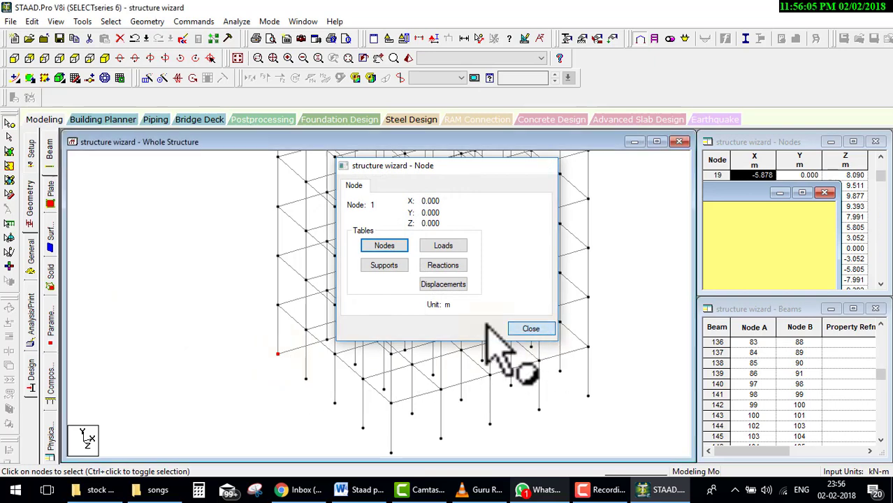
pyautogui.doubleClick(326, 340)
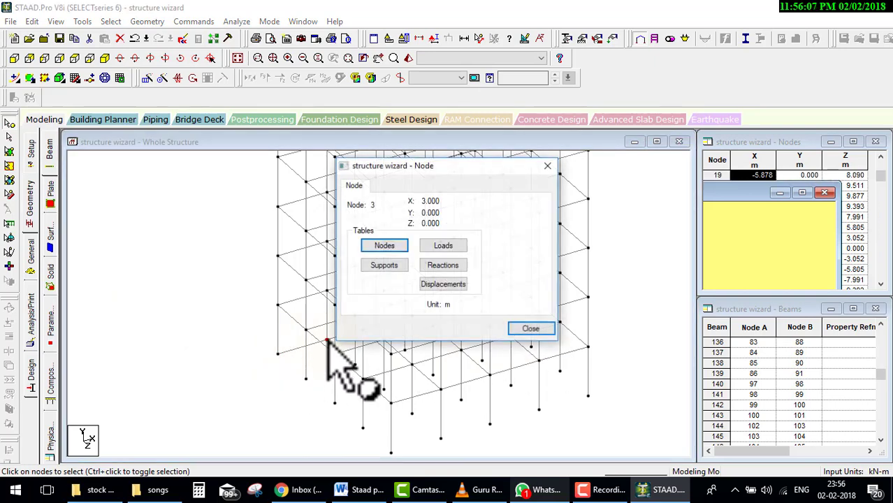
pyautogui.click(521, 328)
pyautogui.moveTo(468, 335)
pyautogui.mouseDown(button='middle')
pyautogui.moveTo(411, 335)
pyautogui.moveTo(454, 308)
pyautogui.moveTo(541, 315)
pyautogui.mouseUp(button='middle')
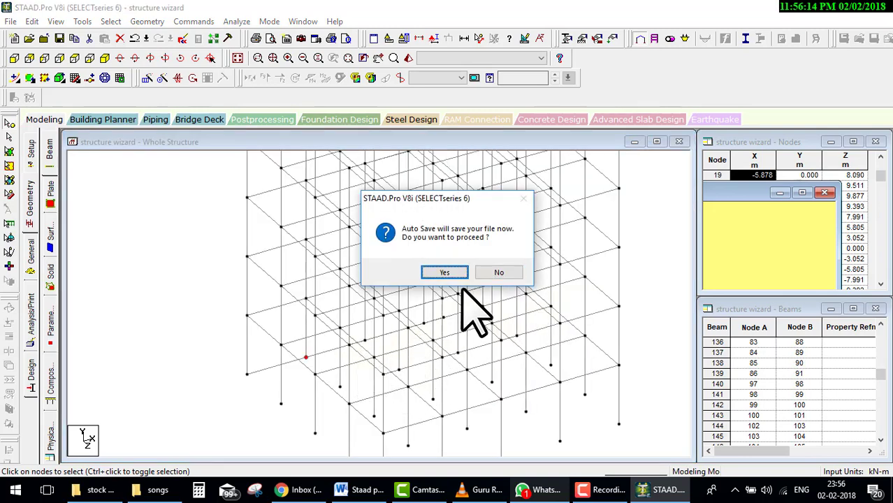
# - Accept the auto-save prompt and inspect a node on the frame's bottom beam
pyautogui.click(476, 276)
pyautogui.moveTo(442, 309)
pyautogui.mouseDown(button='middle')
pyautogui.moveTo(420, 351)
pyautogui.moveTo(469, 309)
pyautogui.moveTo(403, 369)
pyautogui.mouseUp(button='middle')
pyautogui.doubleClick(381, 416)
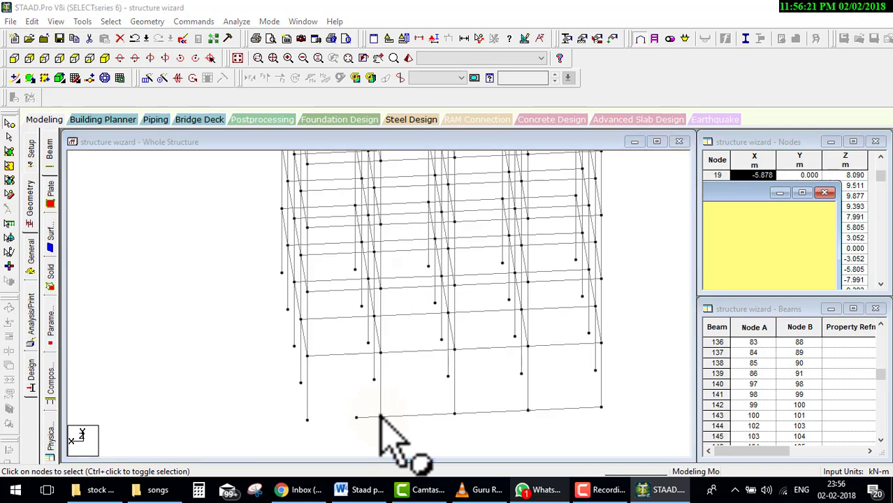
pyautogui.click(524, 332)
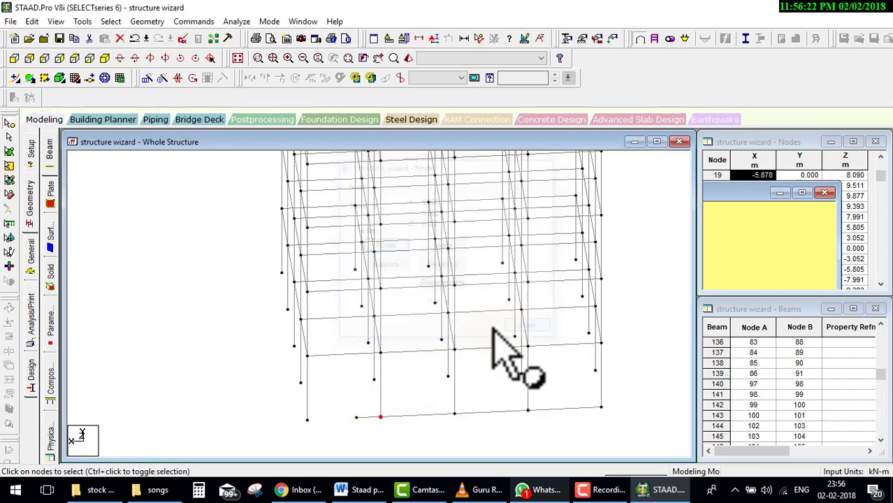
# - Check that node 2 sits at X = 10 m, then zoom the view
pyautogui.click(357, 418)
pyautogui.doubleClick(357, 418)
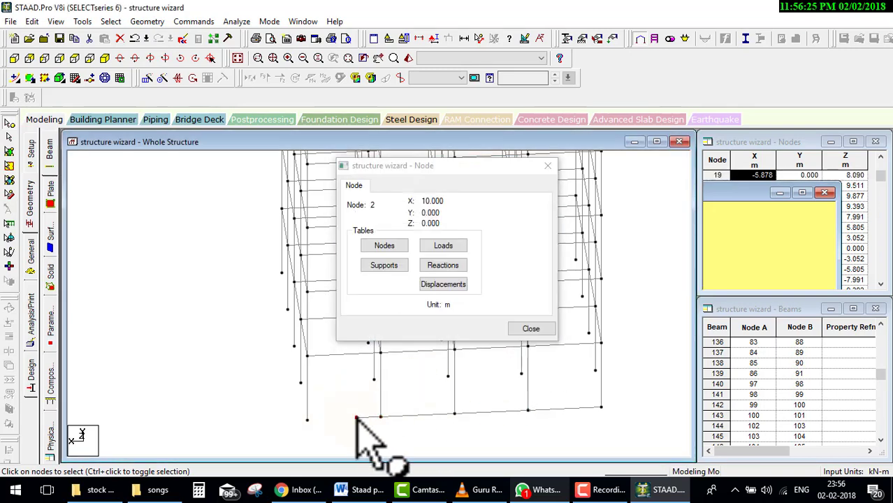
pyautogui.click(524, 330)
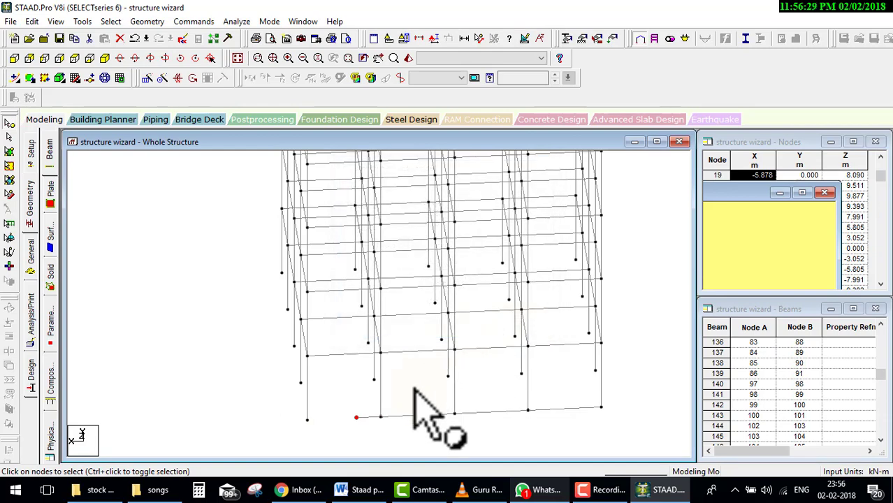
pyautogui.scroll(-1, 455, 377)
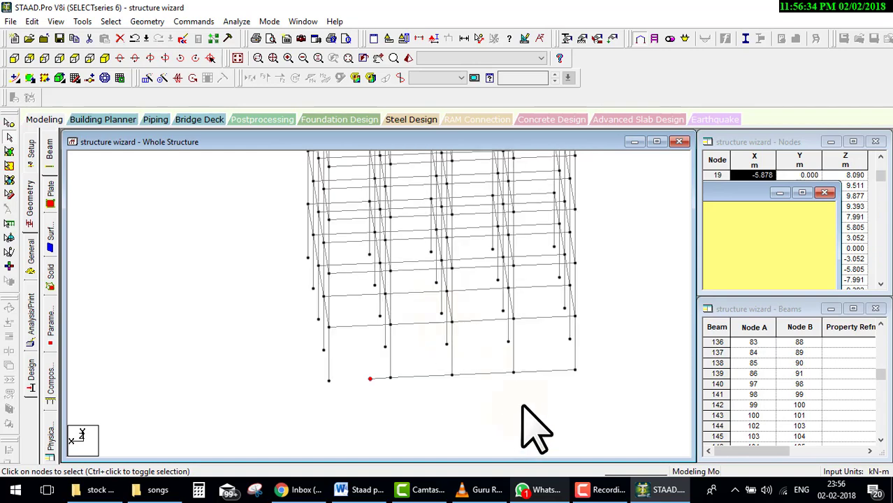
pyautogui.scroll(1, 527, 405)
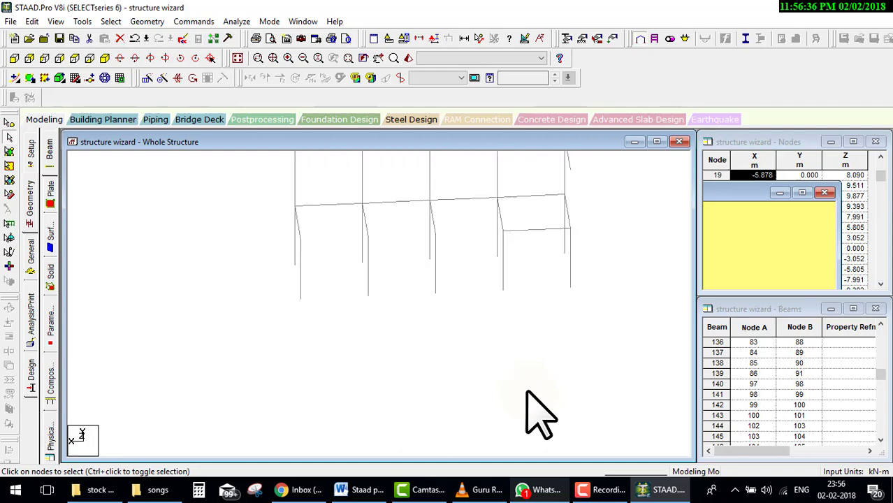
pyautogui.scroll(1, 475, 353)
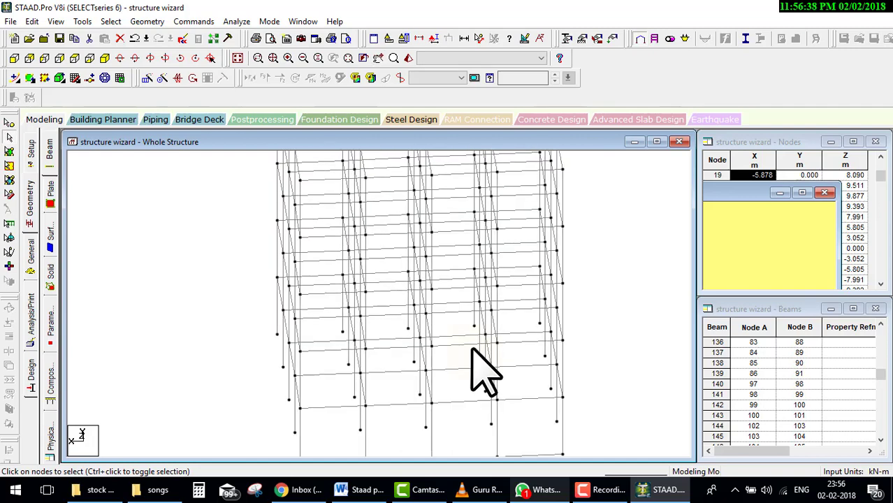
pyautogui.scroll(1, 480, 356)
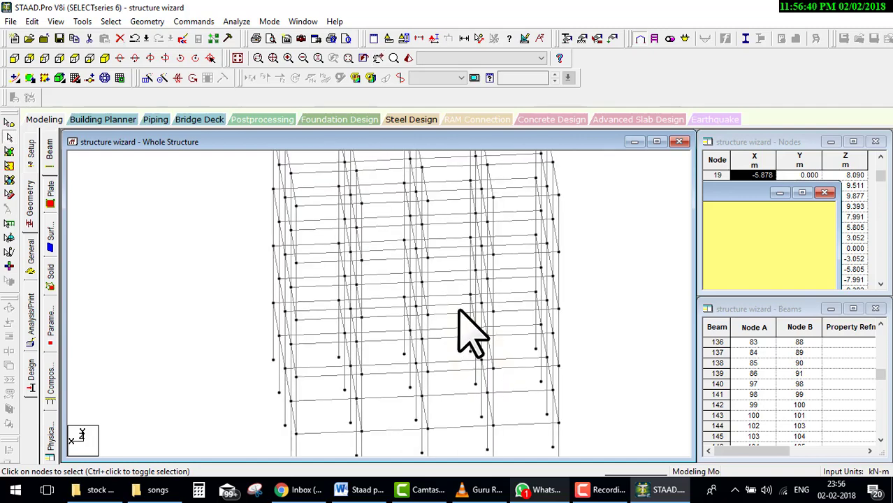
pyautogui.scroll(-1, 459, 309)
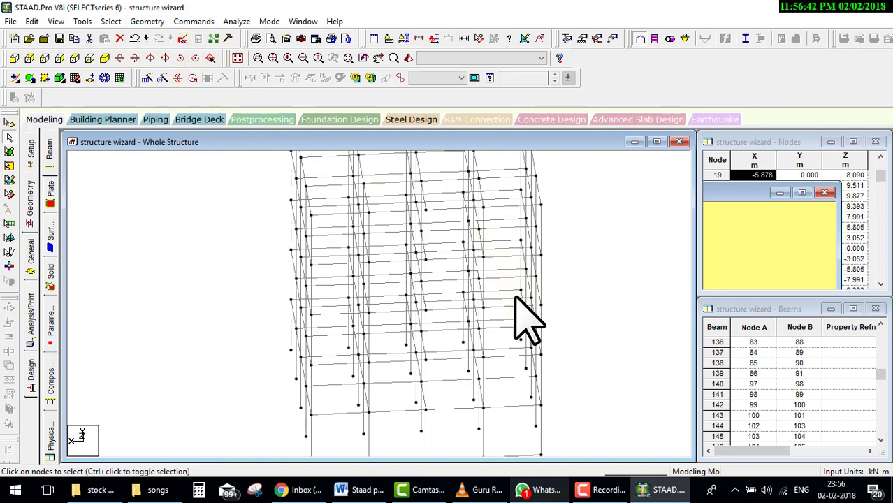